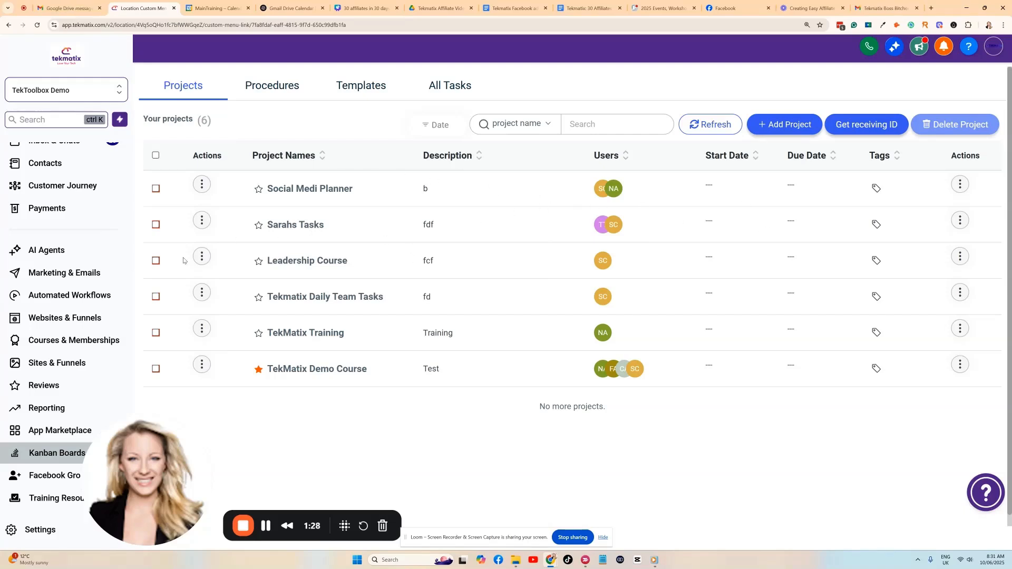
# Scroll the Kanban Boards Projects list to view all six projects.
pyautogui.scroll(3, 104, 265)
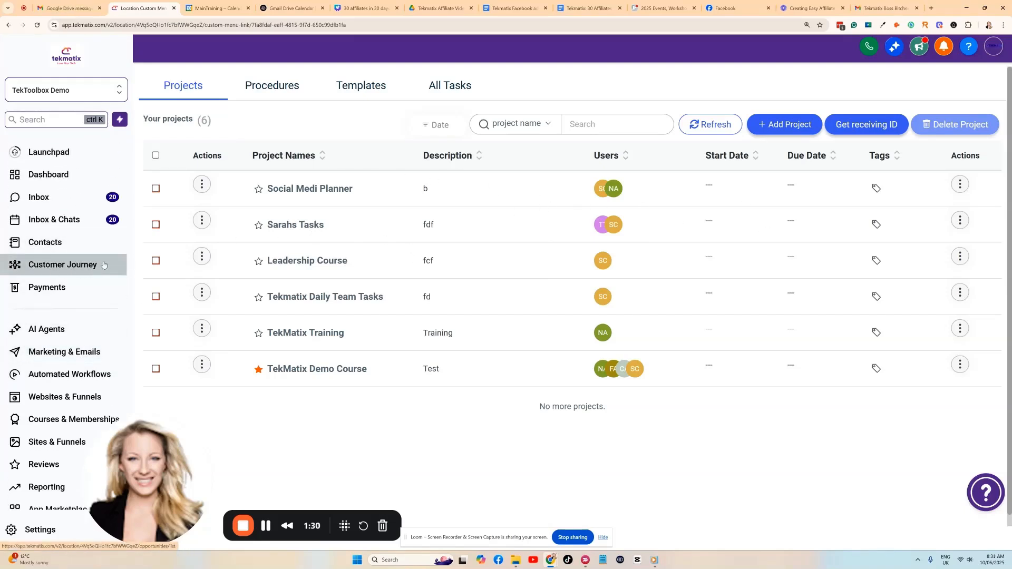
pyautogui.scroll(-5, 100, 266)
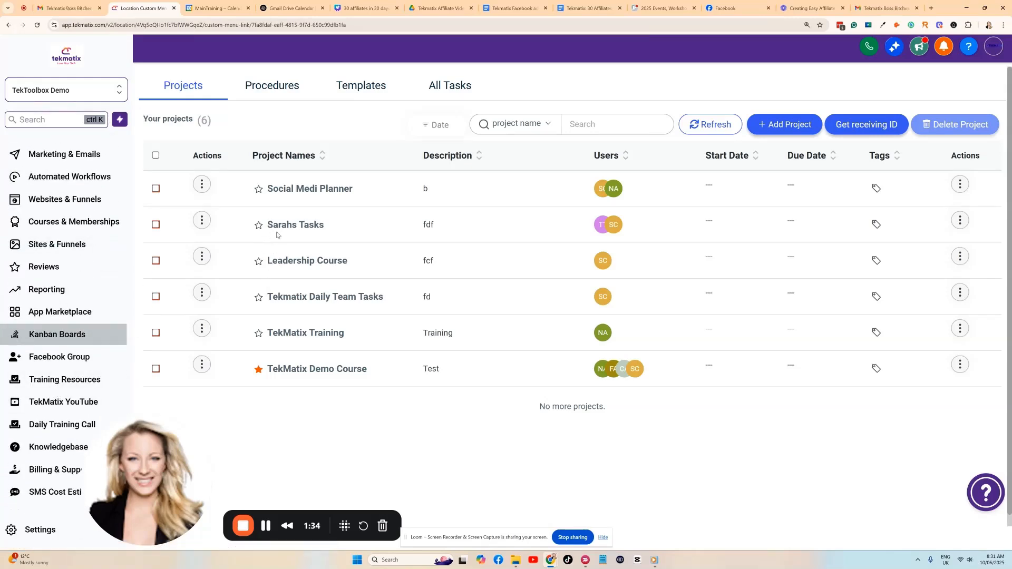
pyautogui.scroll(1, 68, 244)
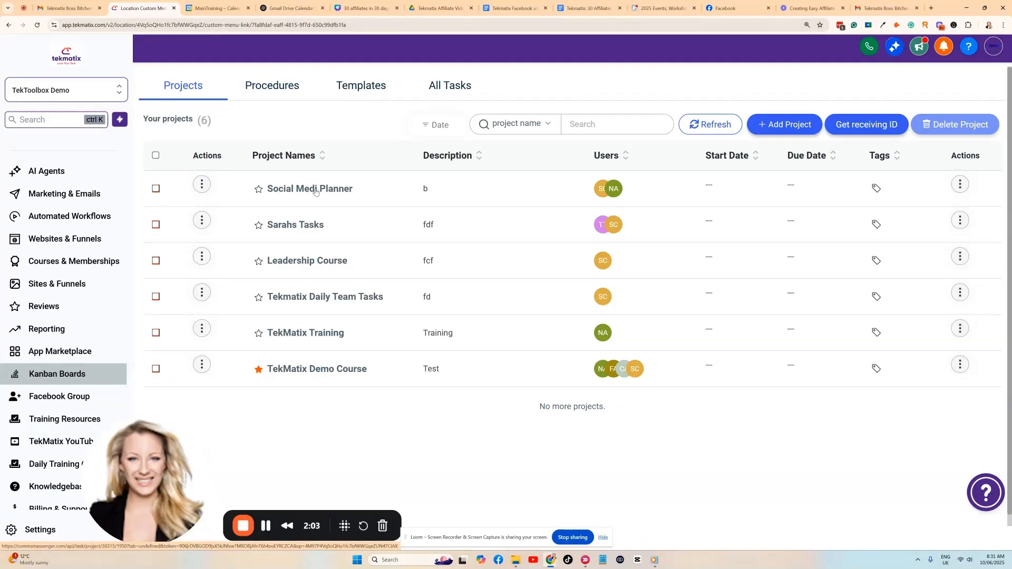
# Review the Social Medi Planner board's month columns and cards, then return to Projects.
pyautogui.click(315, 191)
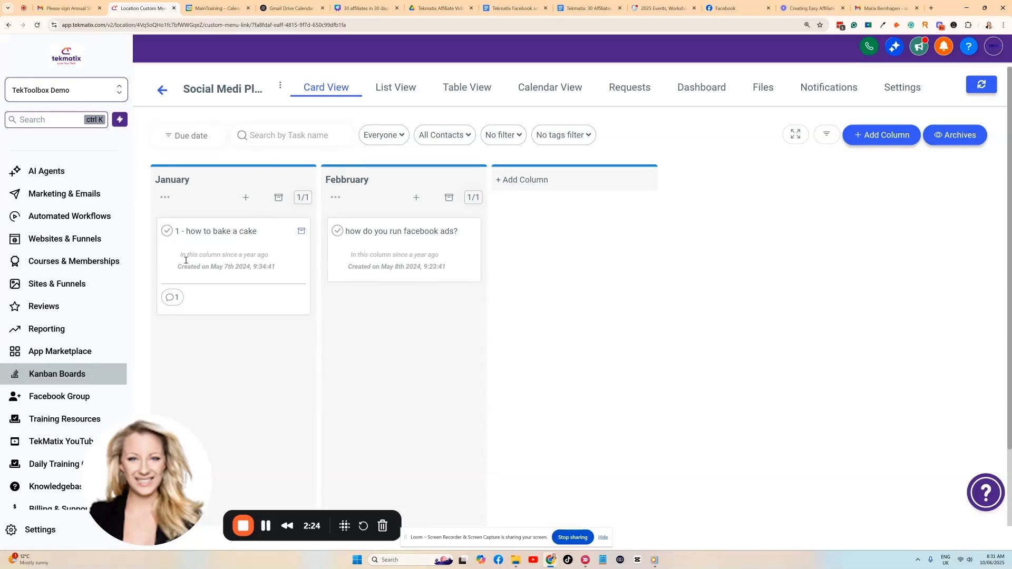
pyautogui.scroll(1, 70, 248)
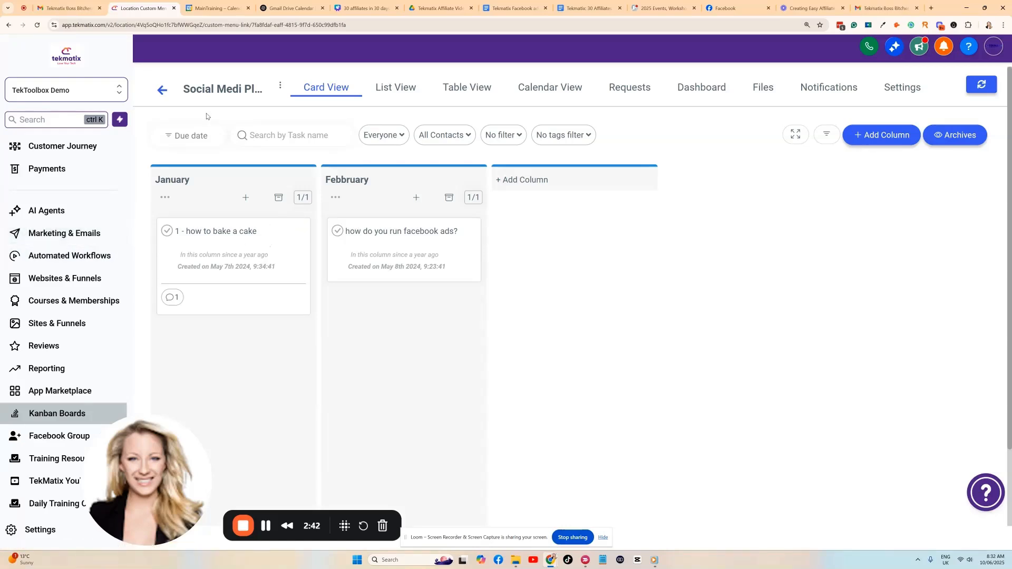
pyautogui.click(163, 91)
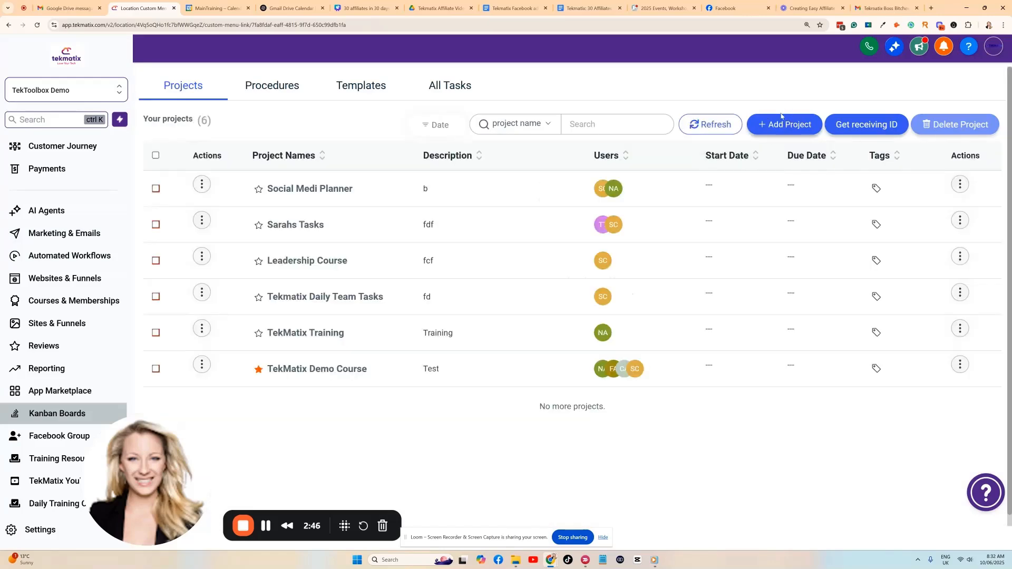
# Start a new project named 'Book Plan Outline - Leadership' and enter its details.
pyautogui.click(785, 128)
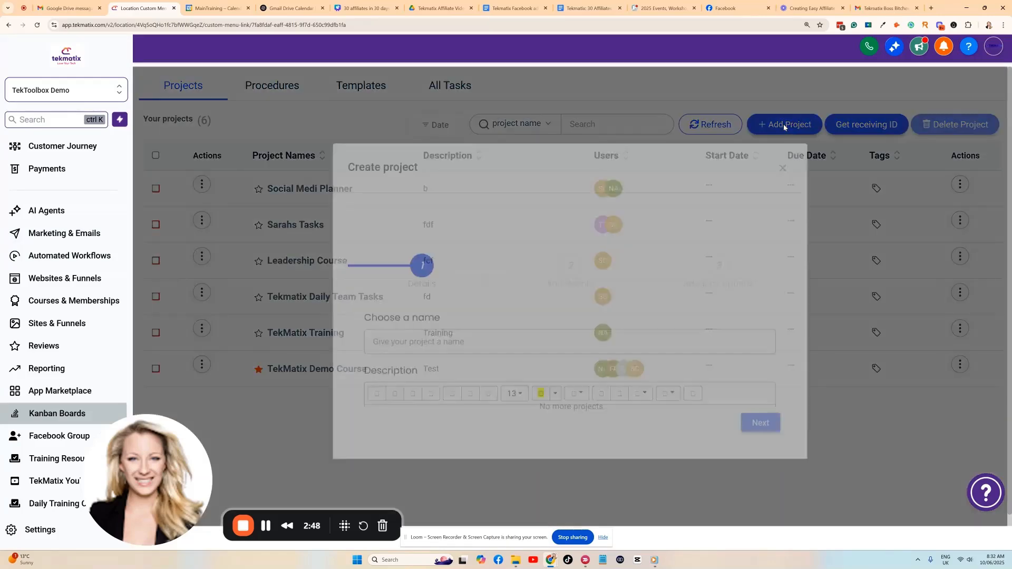
pyautogui.click(519, 365)
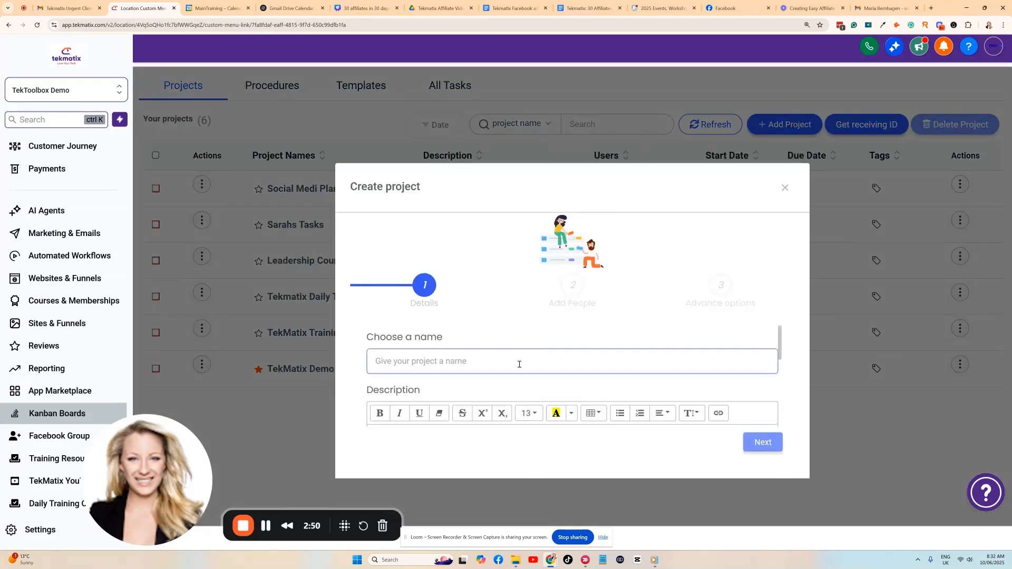
pyautogui.write('Book P')
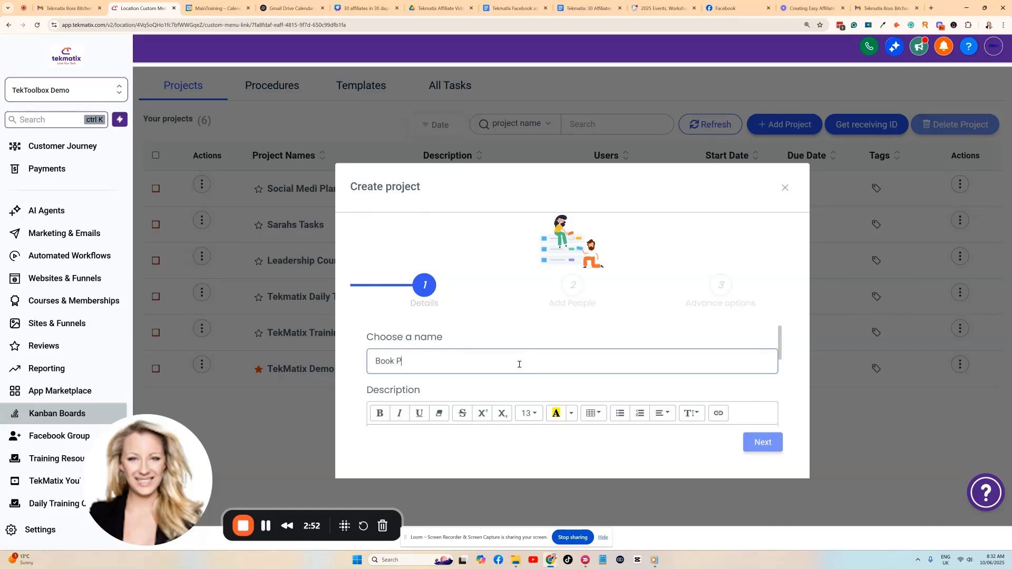
pyautogui.write('lan Outline - Leadersg')
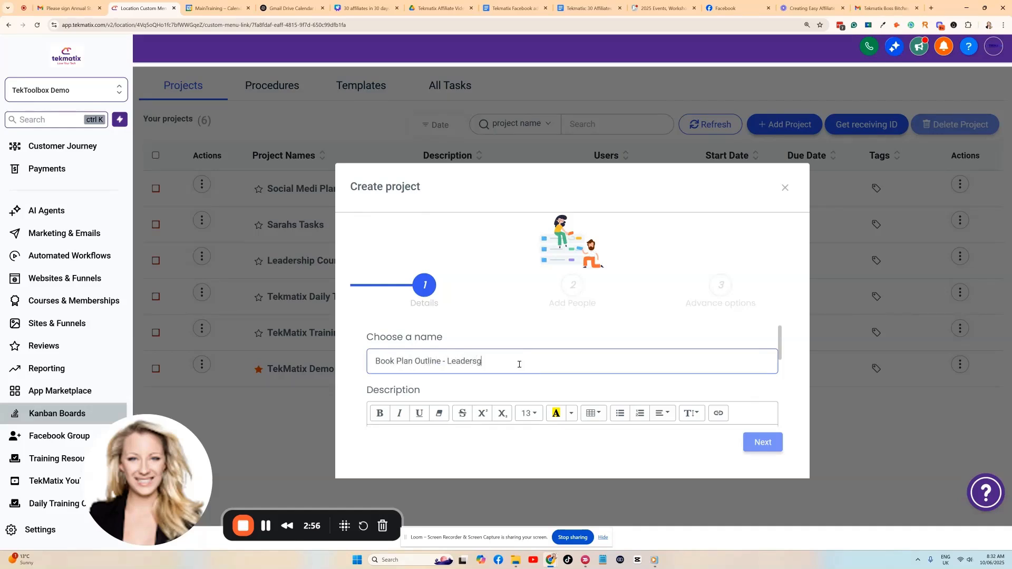
pyautogui.scroll(-1, 491, 361)
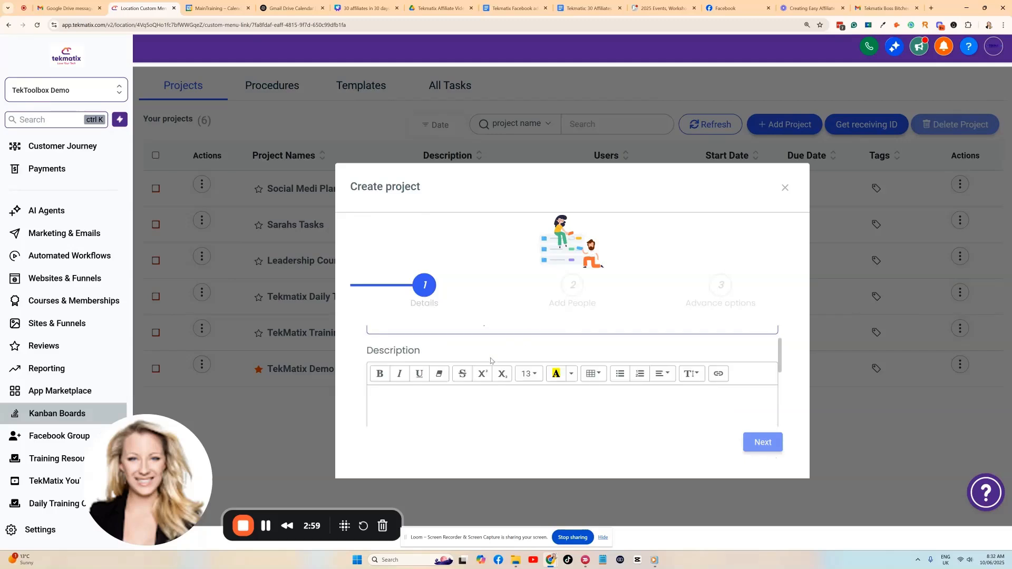
pyautogui.click(762, 443)
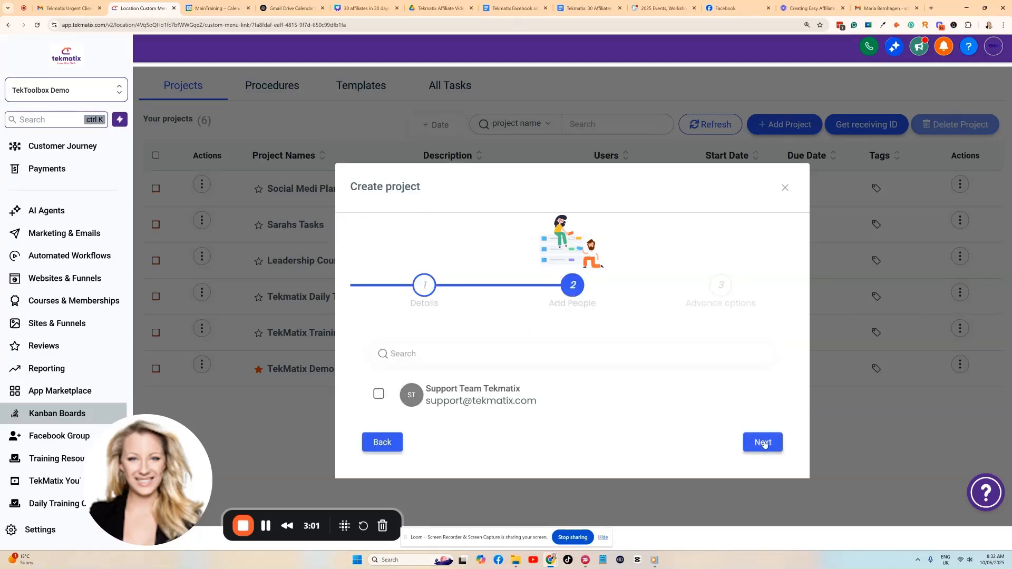
# Add one team member to the project and finish the wizard.
pyautogui.scroll(-3, 422, 375)
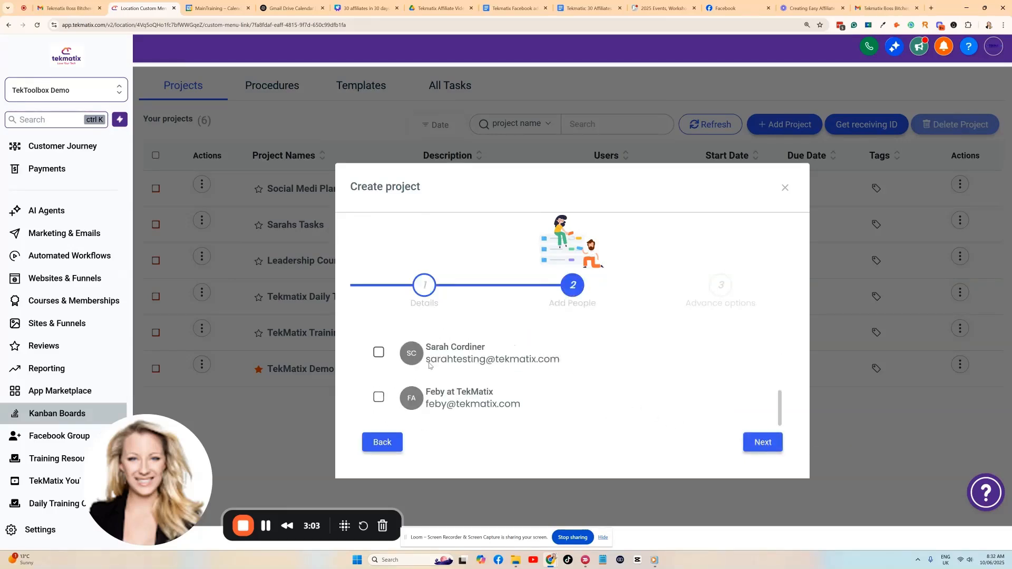
pyautogui.scroll(2, 419, 364)
pyautogui.click(379, 393)
pyautogui.scroll(1, 379, 393)
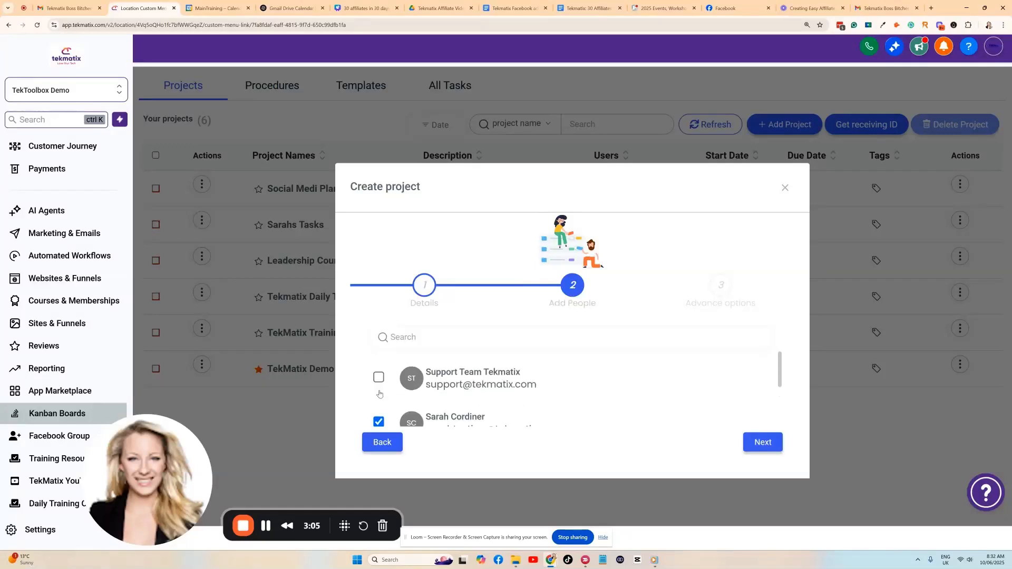
pyautogui.scroll(-3, 642, 386)
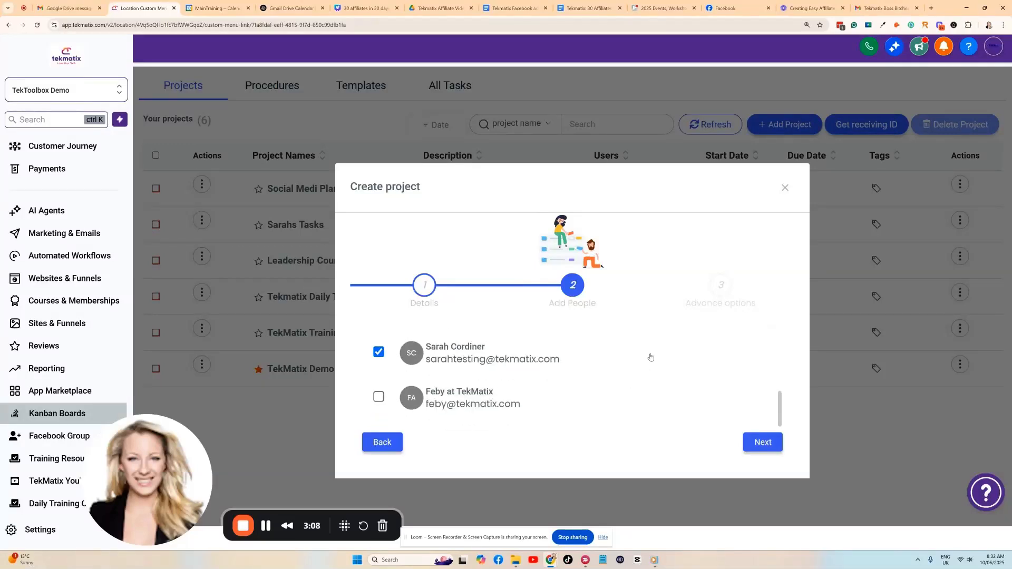
pyautogui.scroll(3, 585, 358)
pyautogui.scroll(-3, 580, 365)
pyautogui.scroll(3, 508, 359)
pyautogui.scroll(-2, 502, 361)
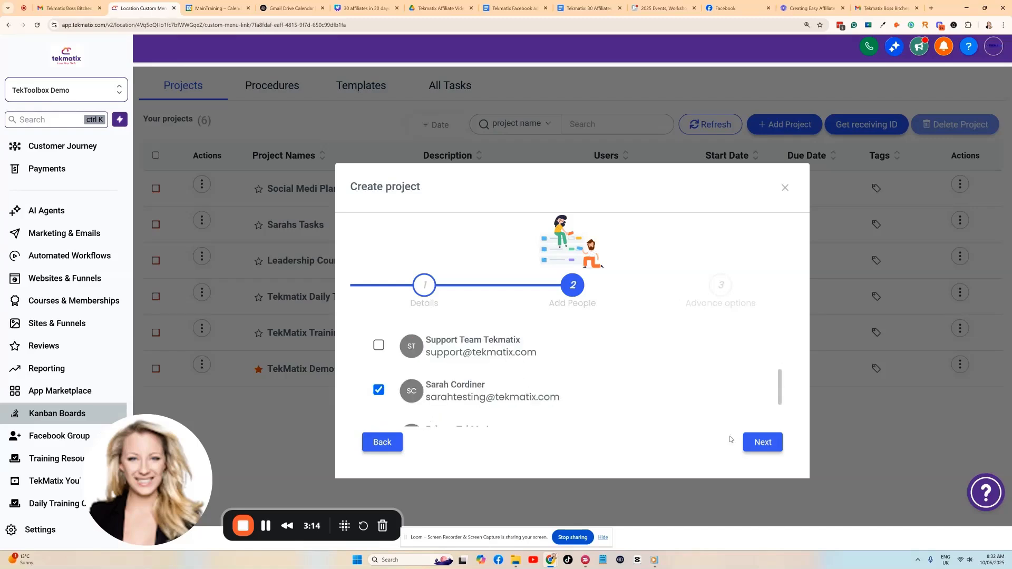
pyautogui.click(763, 442)
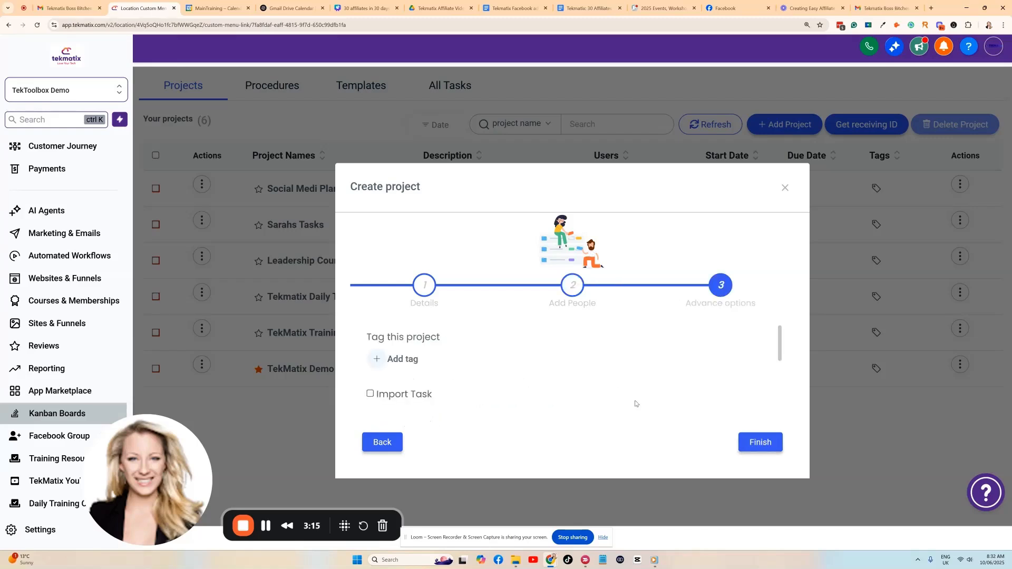
pyautogui.click(758, 445)
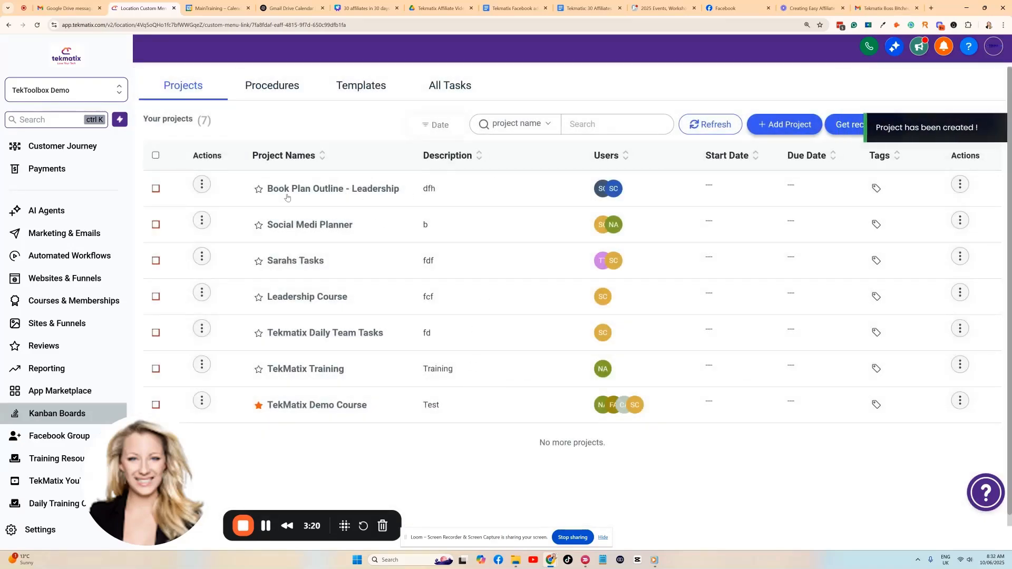
# Open the Book Plan Outline - Leadership board and add Intro and Chapter 1 columns.
pyautogui.click(304, 190)
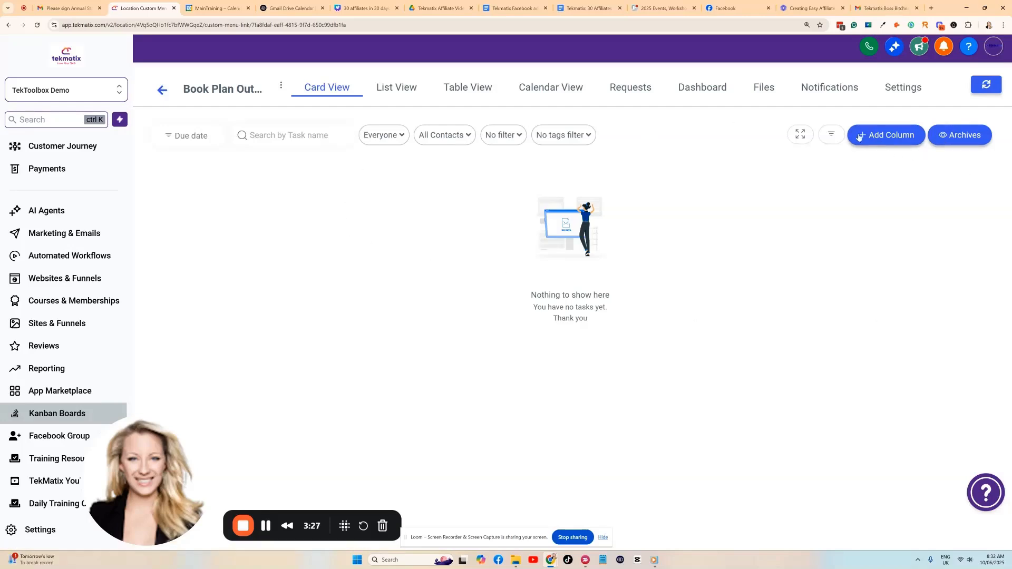
pyautogui.click(876, 137)
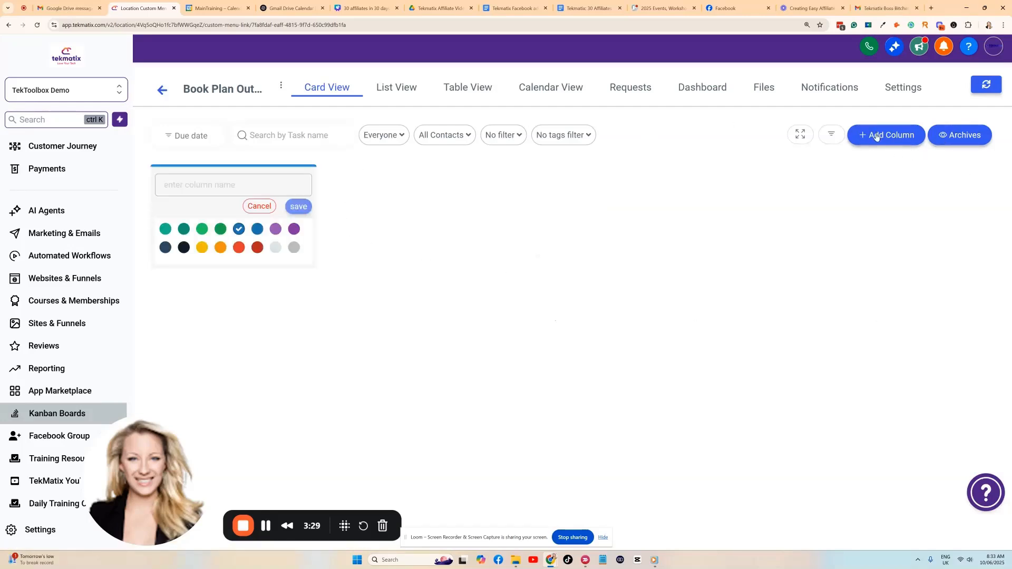
pyautogui.click(228, 188)
pyautogui.write('Int')
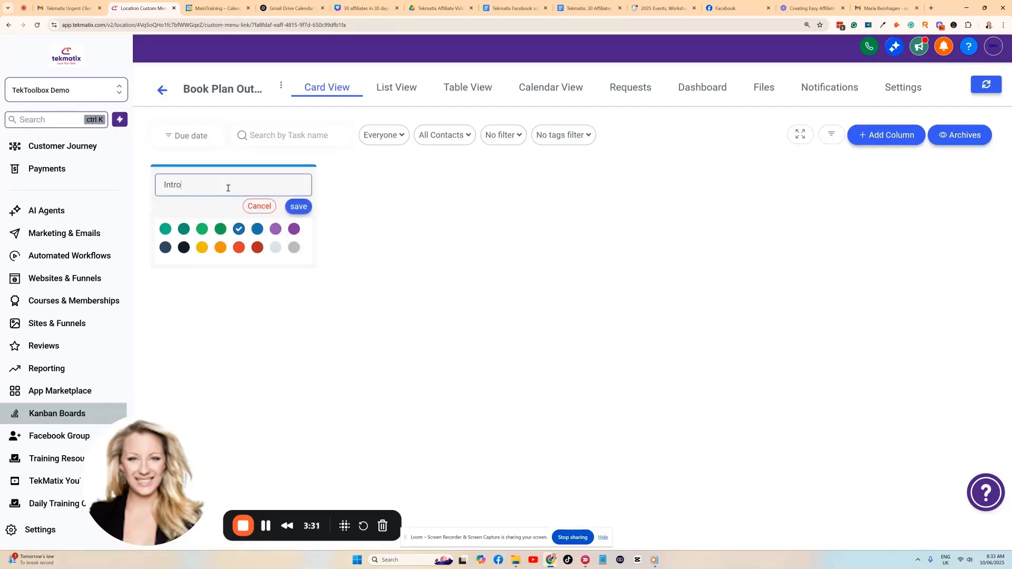
pyautogui.write('ro')
pyautogui.click(296, 206)
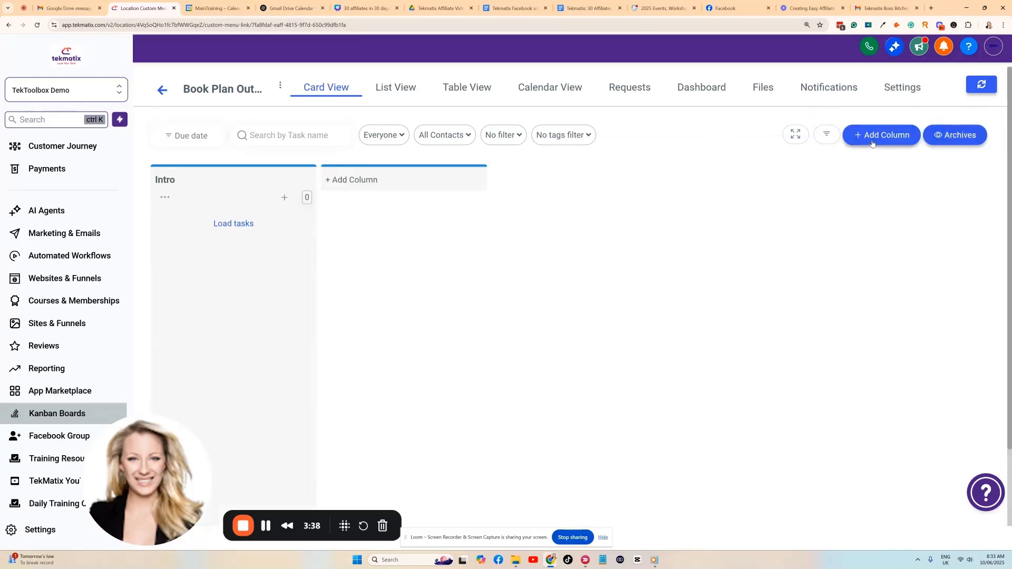
pyautogui.click(397, 173)
pyautogui.write('Chapter 1')
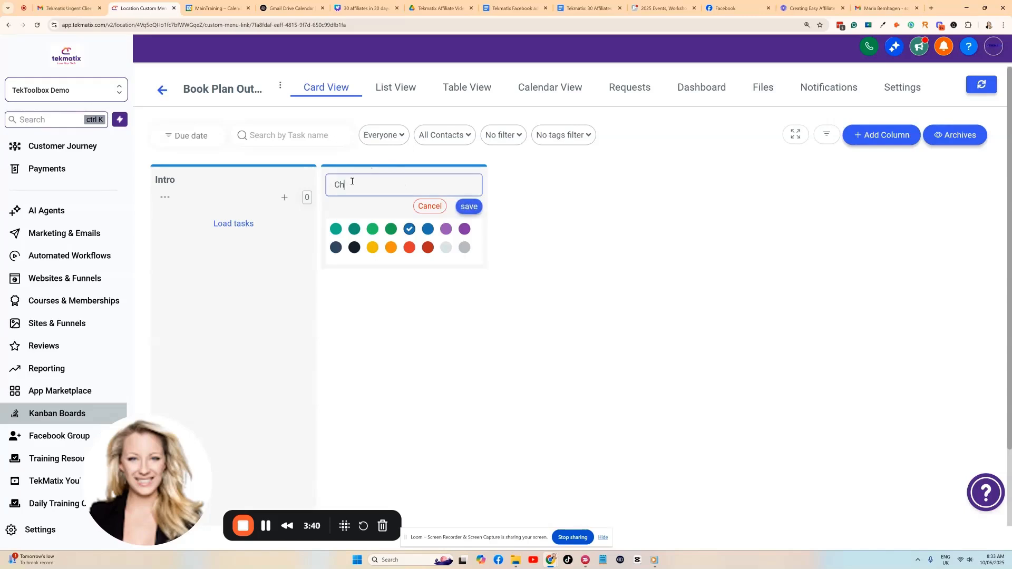
pyautogui.click(466, 207)
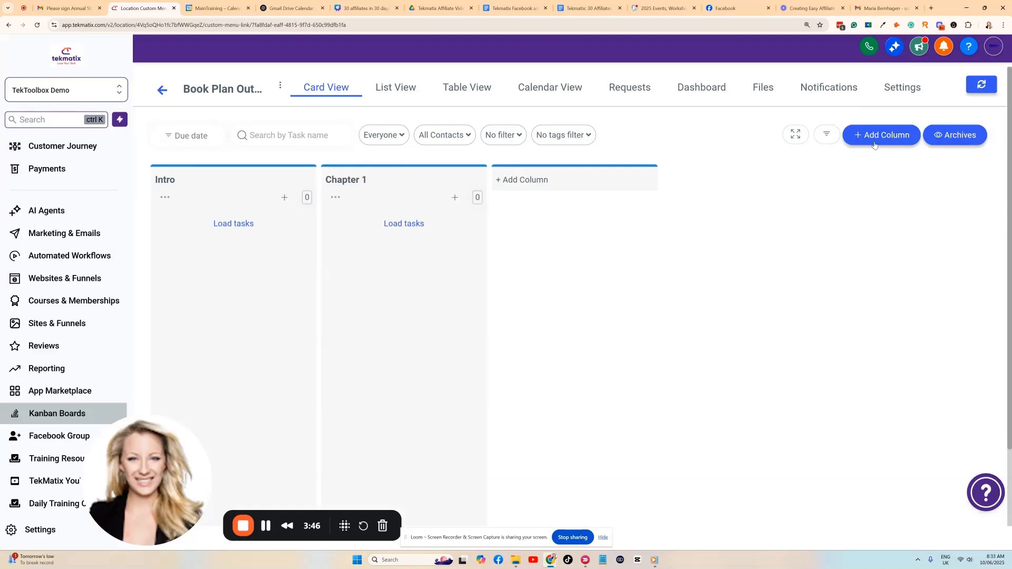
# Add a purple Chapter 2 column to the board.
pyautogui.click(875, 138)
pyautogui.write('Ch')
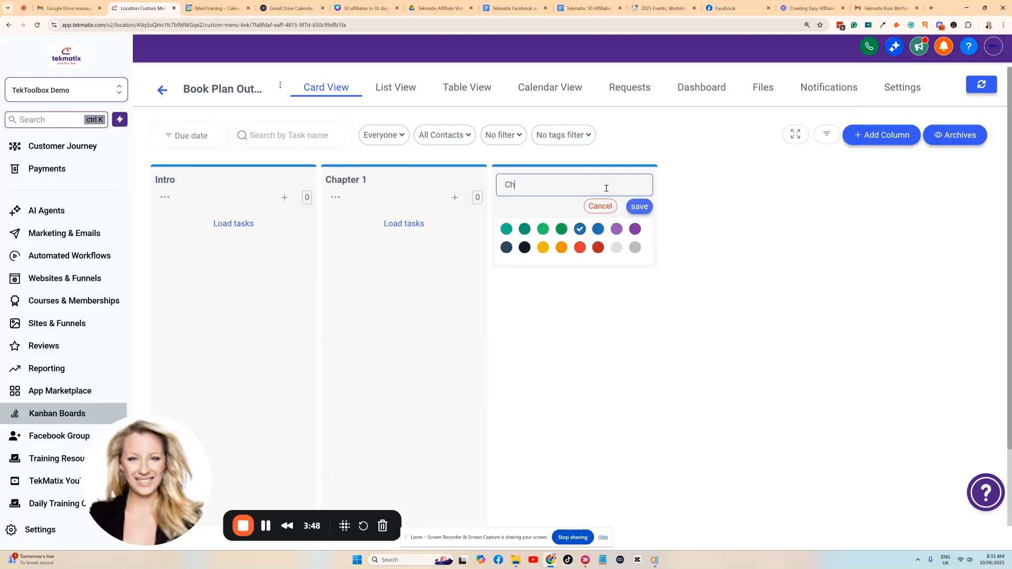
pyautogui.write('apter 2')
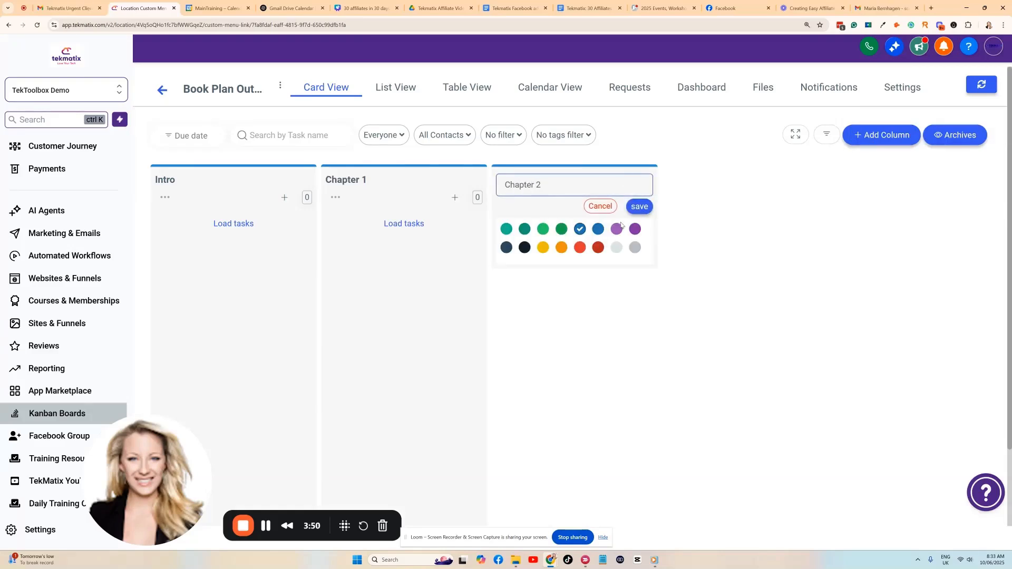
pyautogui.click(617, 228)
pyautogui.click(637, 208)
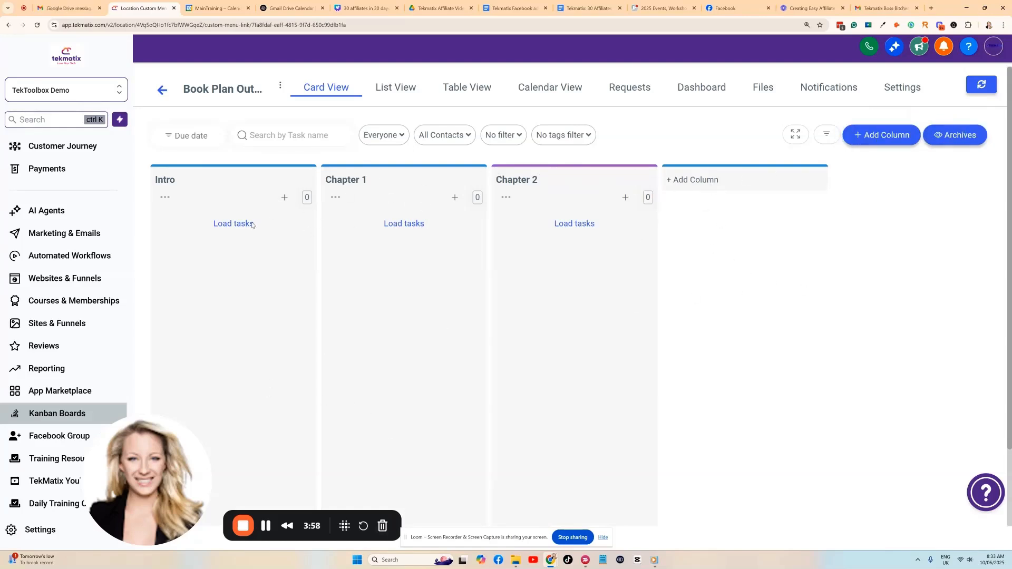
# Add the task 'What is leadership' to the Chapter 1 column.
pyautogui.click(455, 197)
pyautogui.scroll(-2, 443, 180)
pyautogui.click(376, 155)
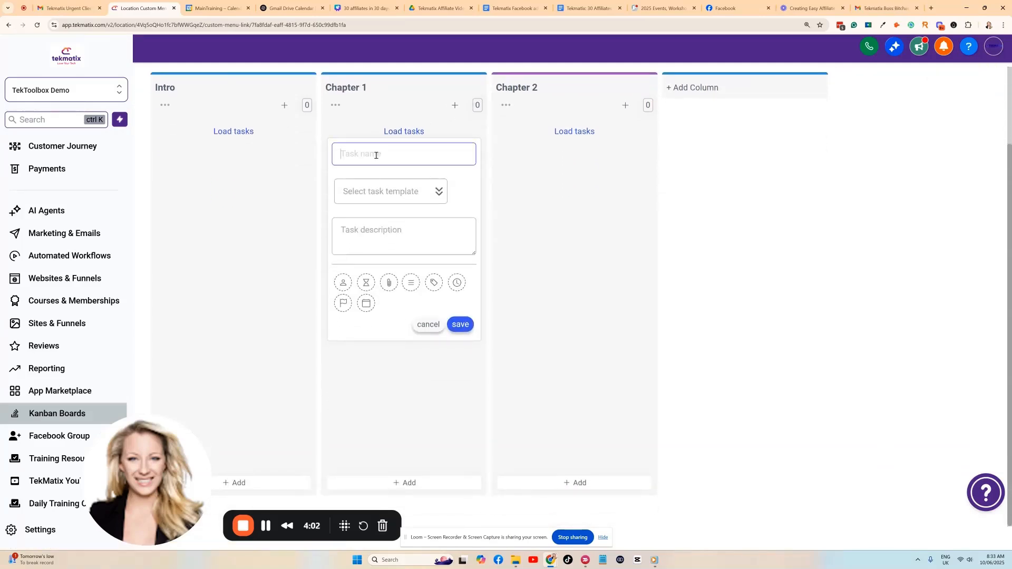
pyautogui.write('What is leadership')
pyautogui.click(460, 324)
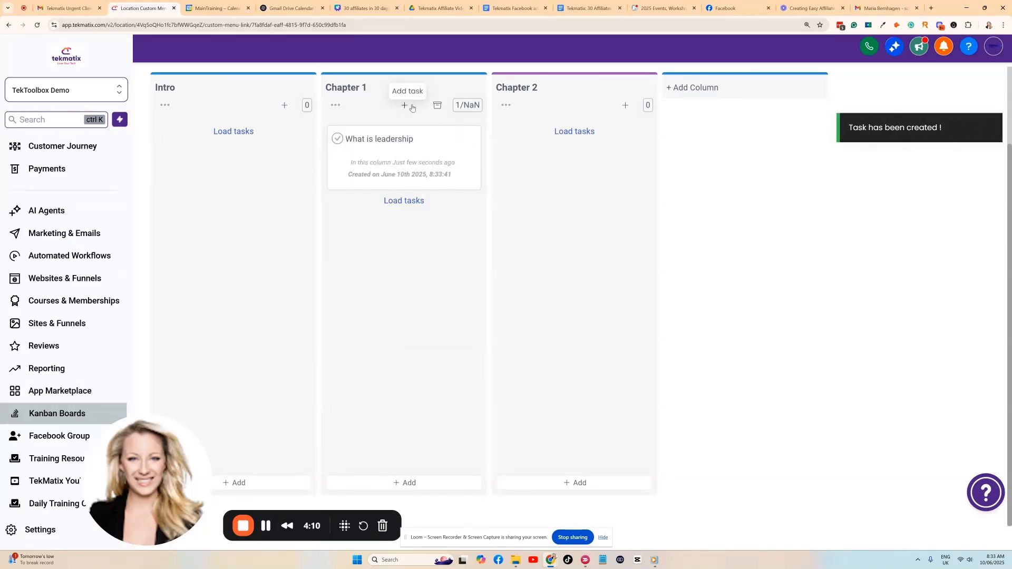
# Add tasks 'Leadrship tip 1' and 'Leadership tip 2' to Chapter 1.
pyautogui.click(405, 106)
pyautogui.click(372, 225)
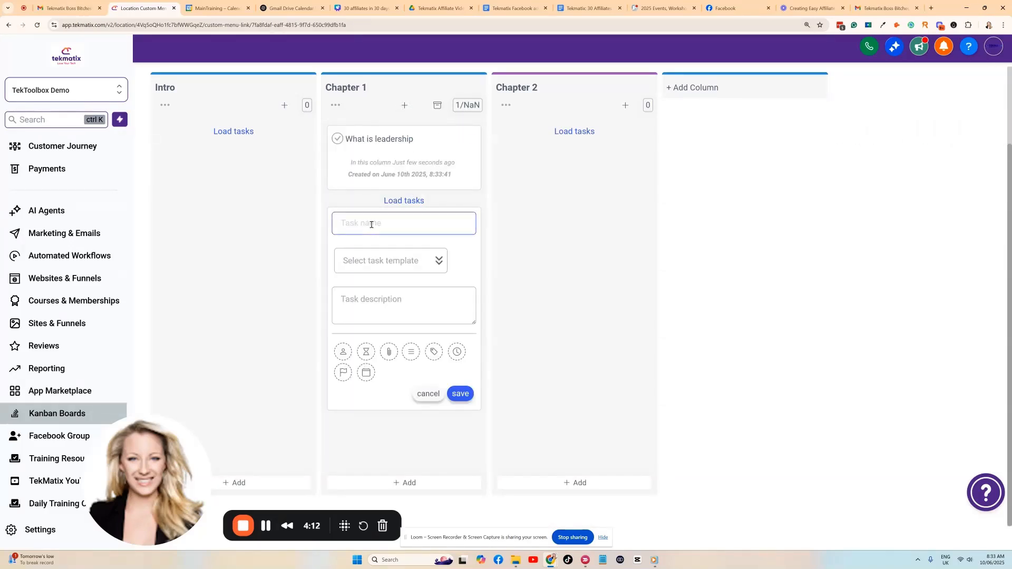
pyautogui.write('Leadrship tip 1')
pyautogui.click(461, 395)
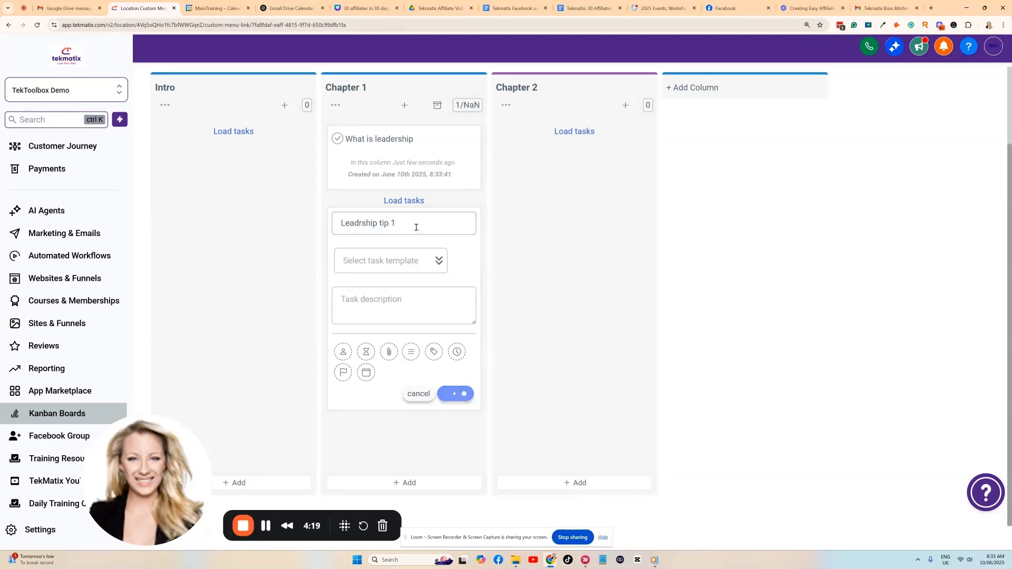
pyautogui.click(404, 105)
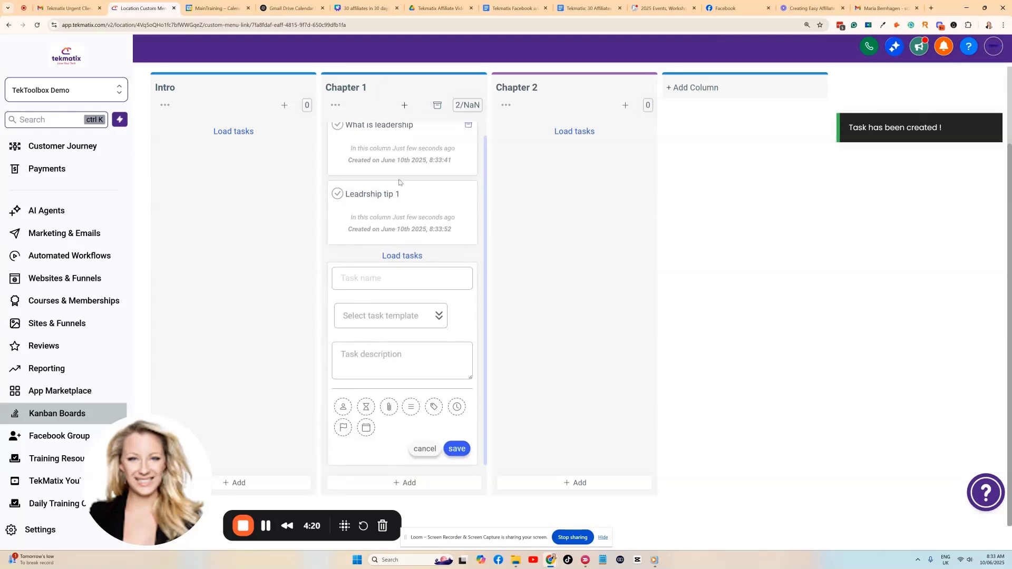
pyautogui.click(374, 275)
pyautogui.write('Leadersh')
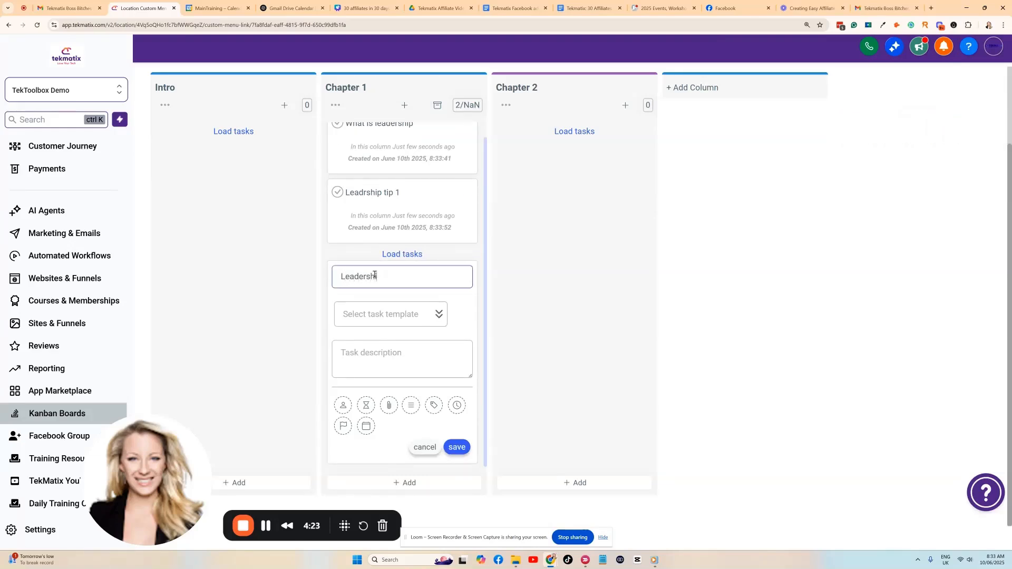
pyautogui.write('ip tip 2')
pyautogui.click(456, 447)
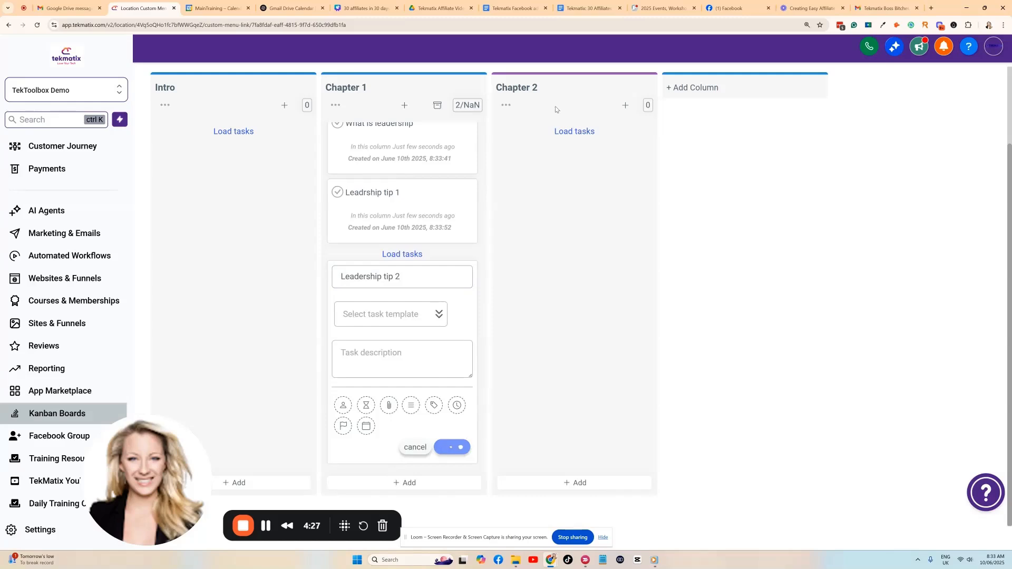
# Add a placeholder task 'fdhfhfsgjgfj' to the Chapter 2 column.
pyautogui.click(625, 183)
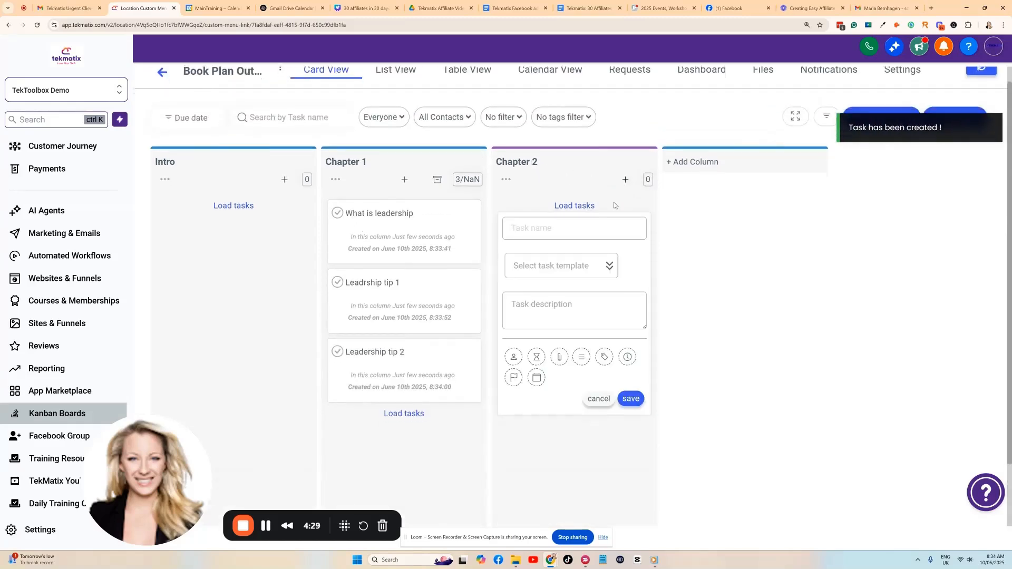
pyautogui.click(576, 151)
pyautogui.write('fdhfhfsgjgfj')
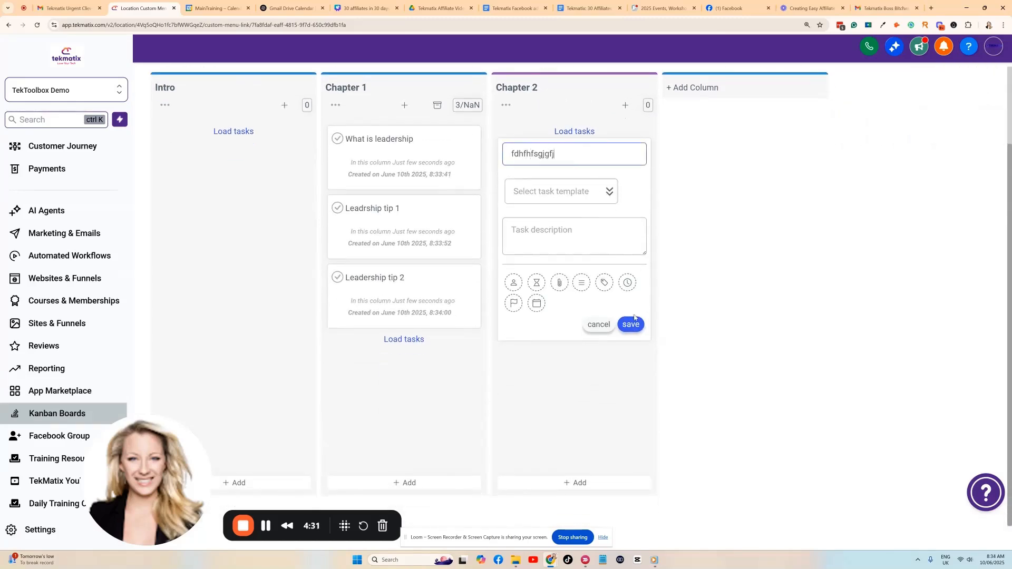
pyautogui.click(631, 324)
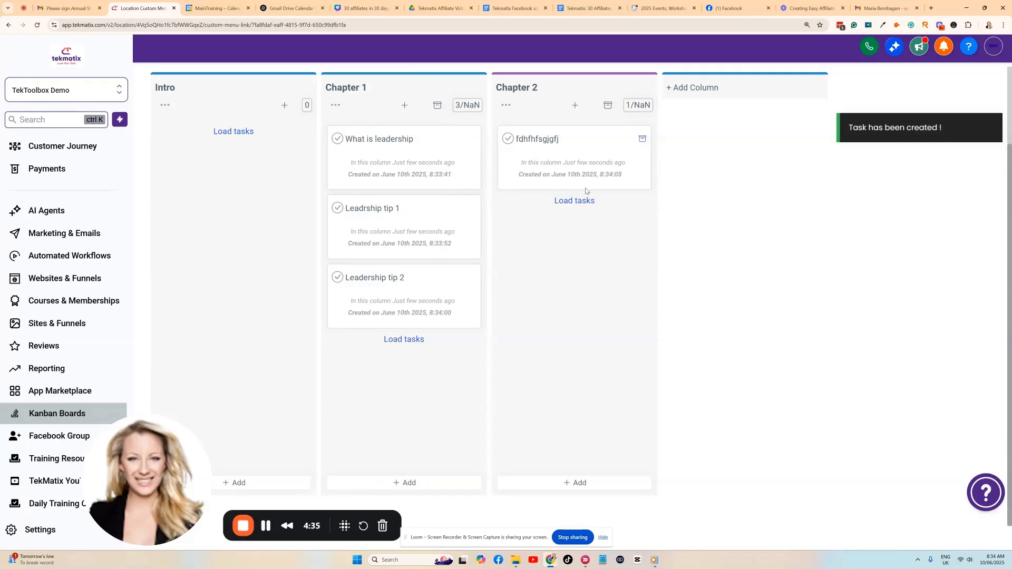
# Move the What is leadership card into the Intro column.
pyautogui.scroll(2, 554, 187)
pyautogui.scroll(1, 554, 187)
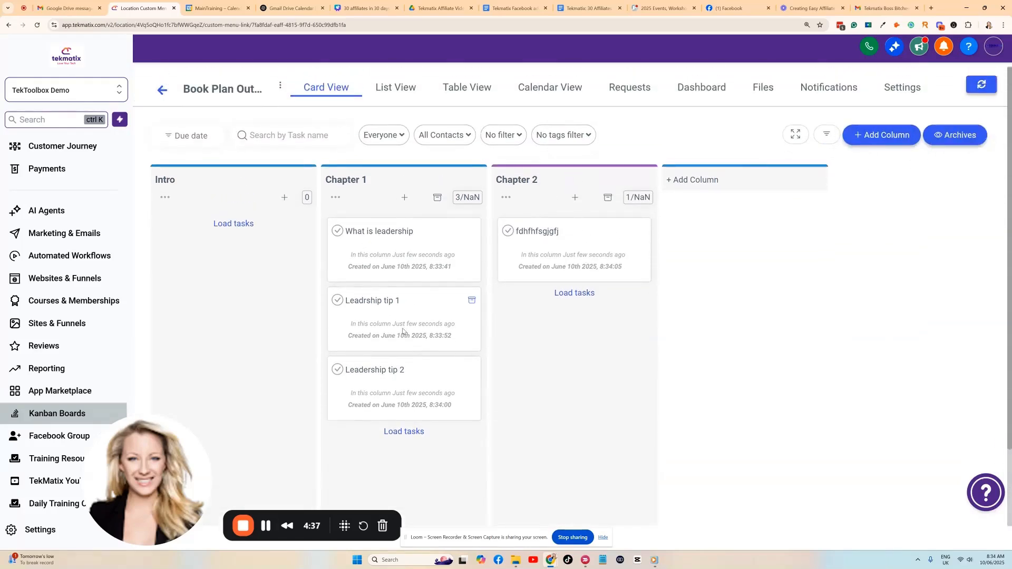
pyautogui.moveTo(408, 253); pyautogui.dragTo(231, 232)
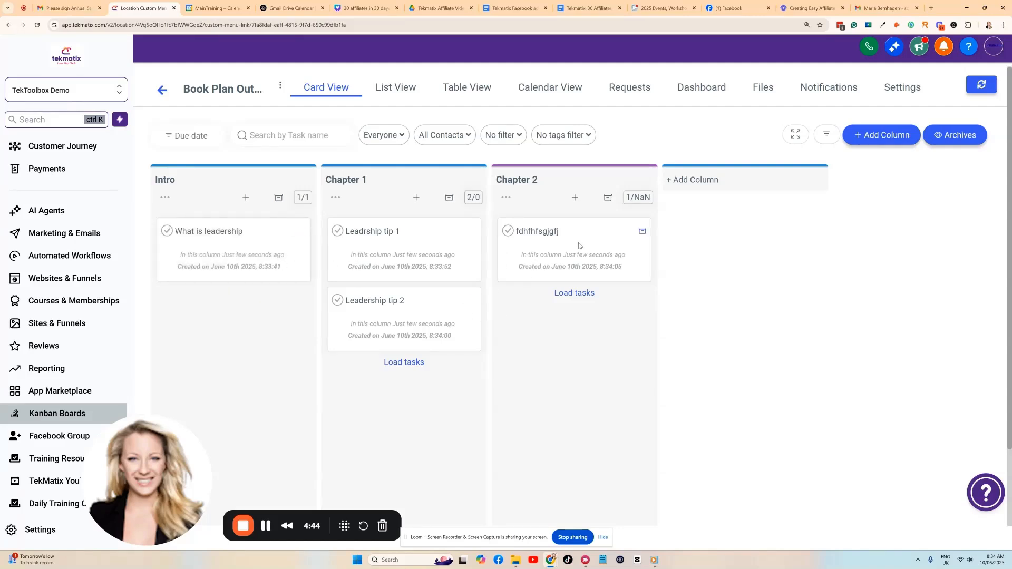
pyautogui.moveTo(577, 246); pyautogui.dragTo(515, 233)
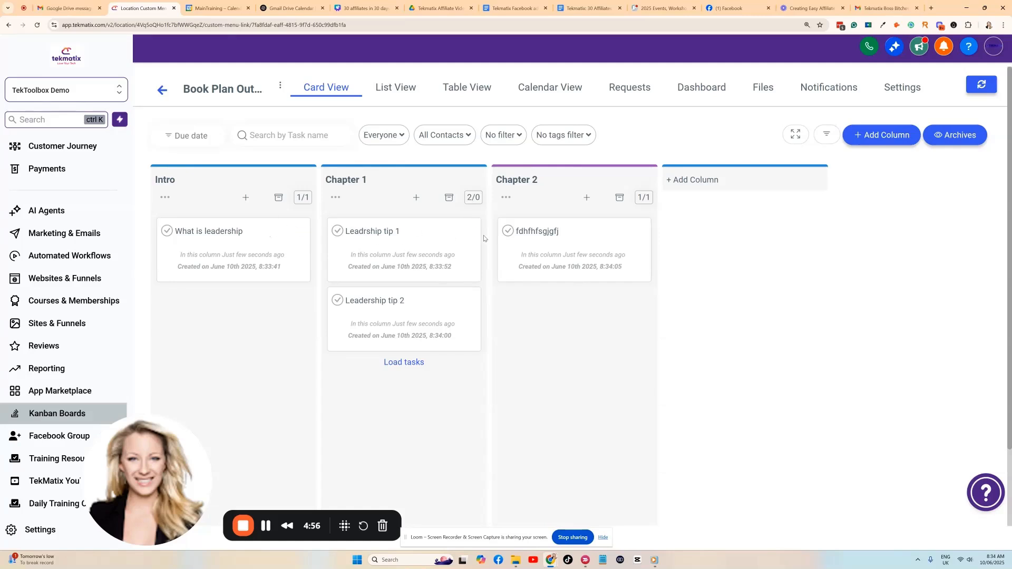
# Open Leadrship tip 1 and expand it into the full task editor.
pyautogui.click(407, 249)
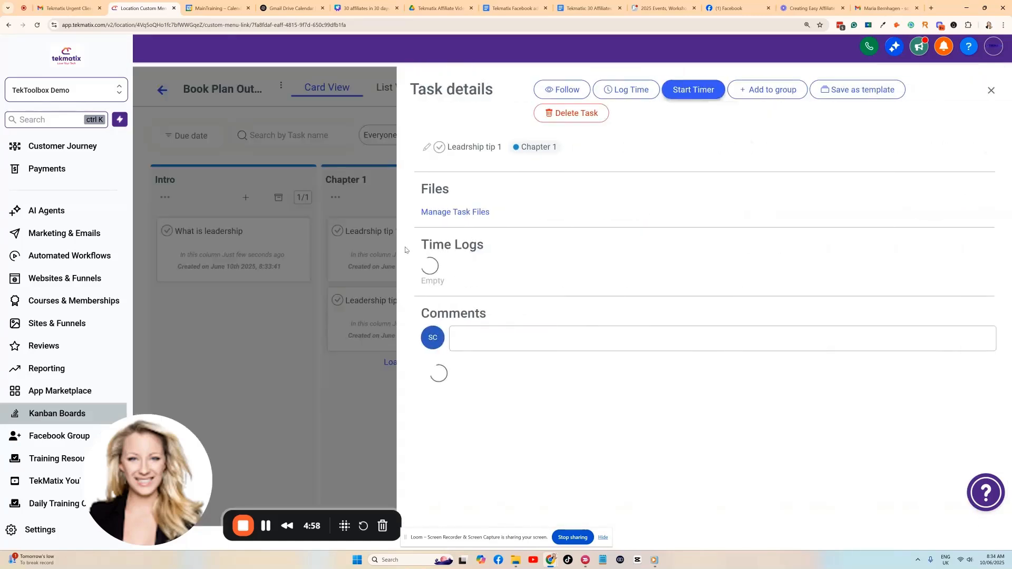
pyautogui.moveTo(502, 148)
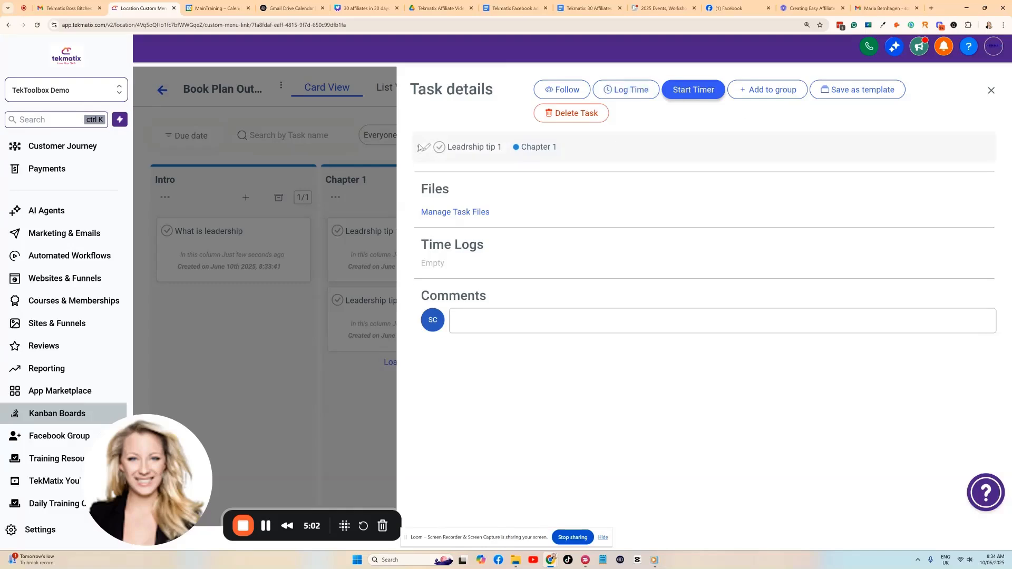
pyautogui.moveTo(426, 151)
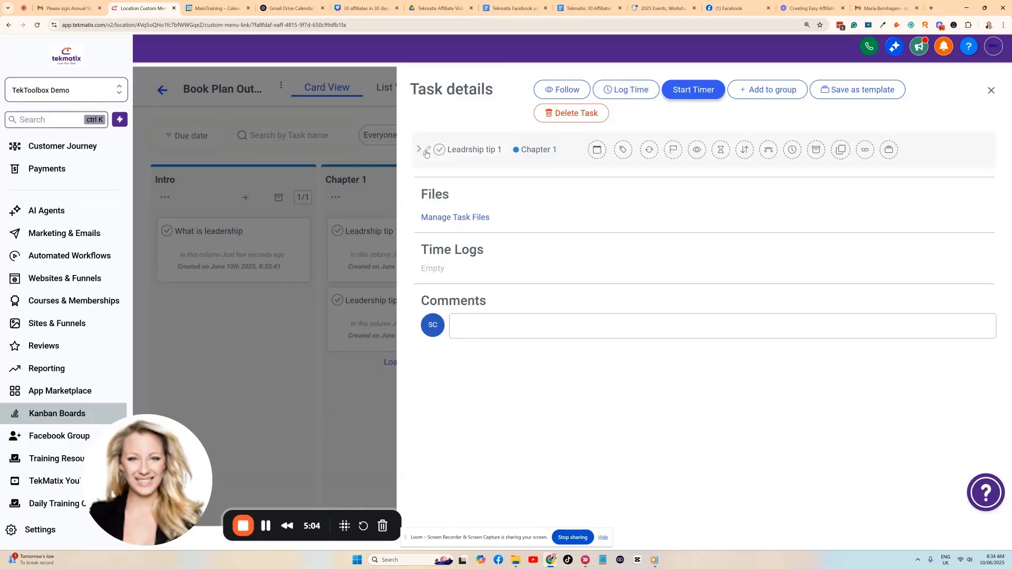
pyautogui.click(426, 153)
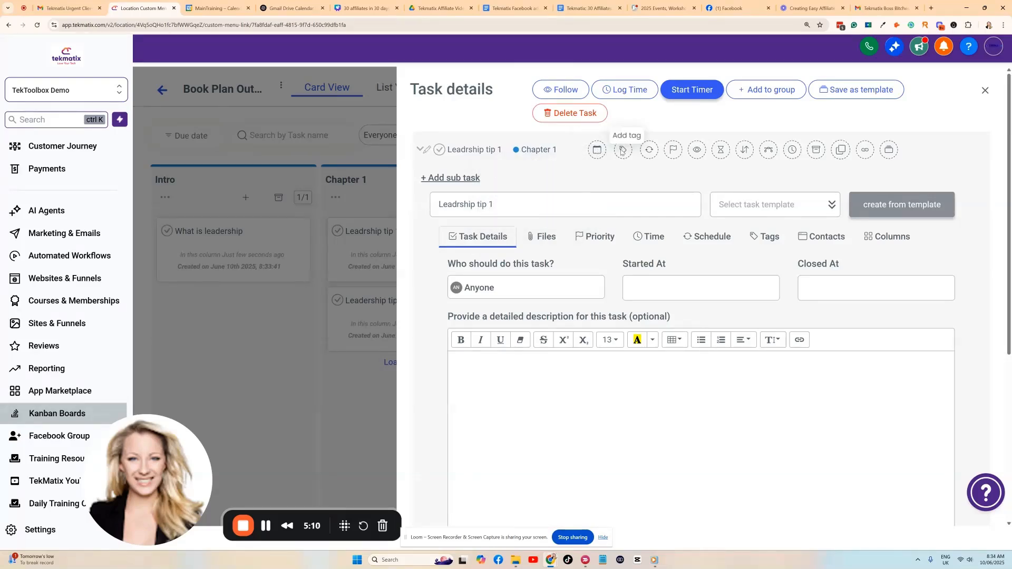
# Check the repeat frequencies and priority levels without changing them, then start a sub-task.
pyautogui.click(649, 152)
pyautogui.click(649, 198)
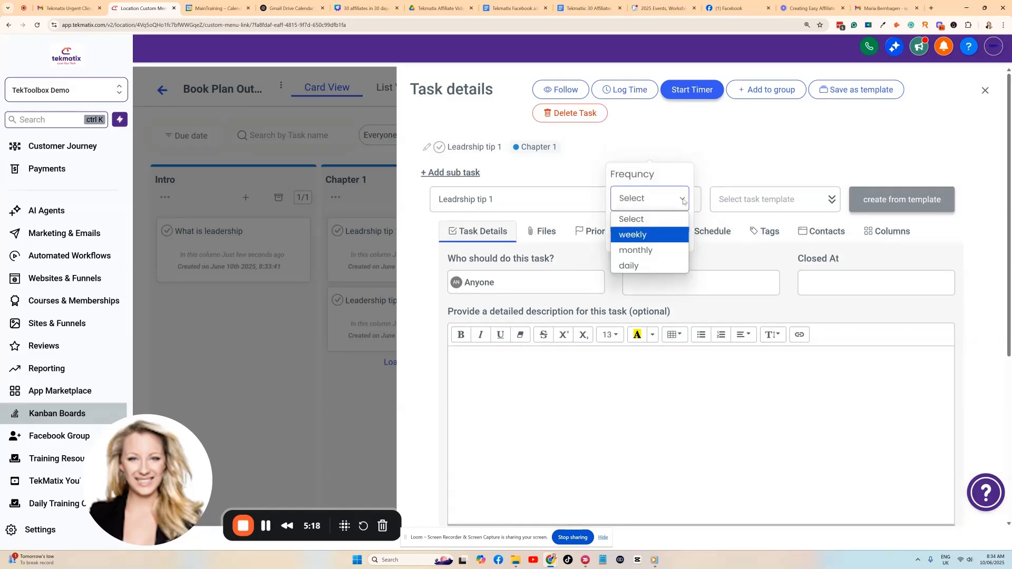
pyautogui.click(692, 131)
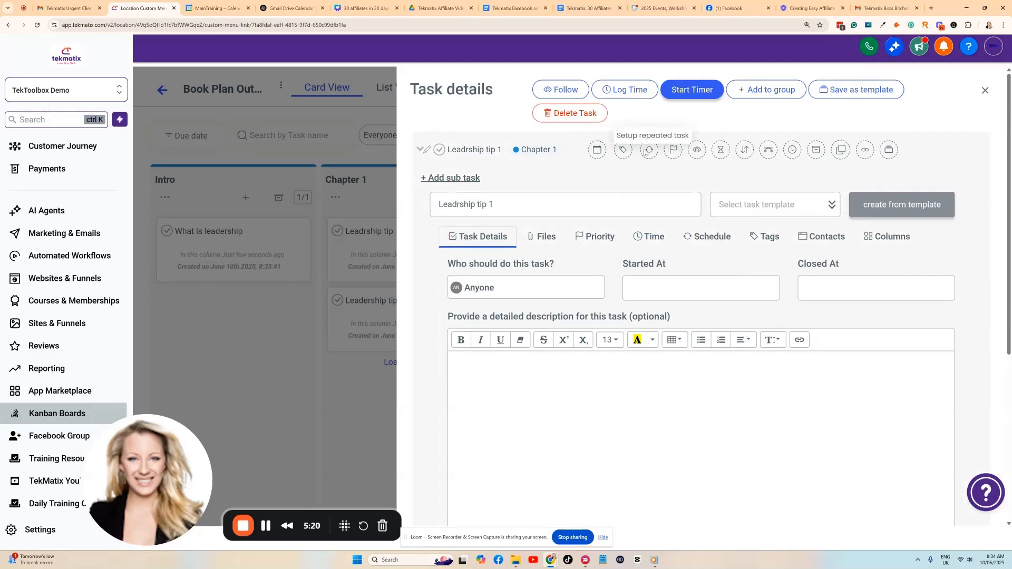
pyautogui.click(673, 151)
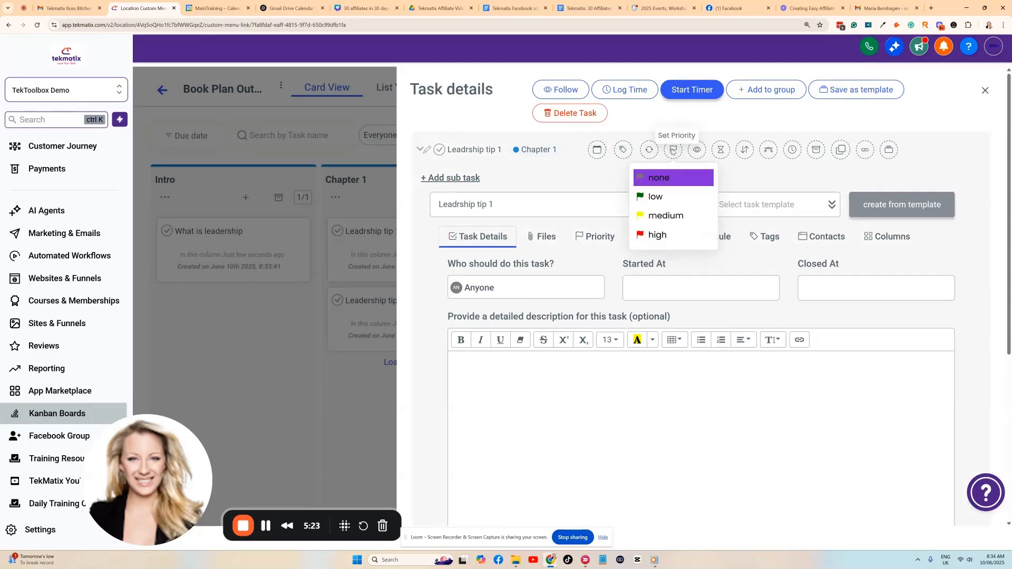
pyautogui.click(596, 182)
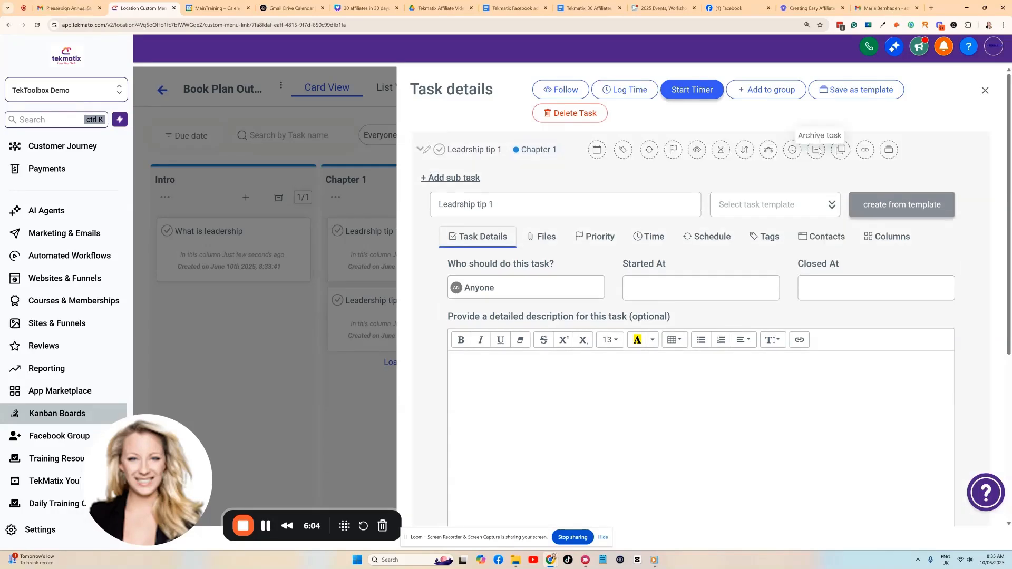
pyautogui.click(452, 177)
# Save the sub-task 'research the theory of xyz' under Leadrship tip 1.
pyautogui.click(466, 195)
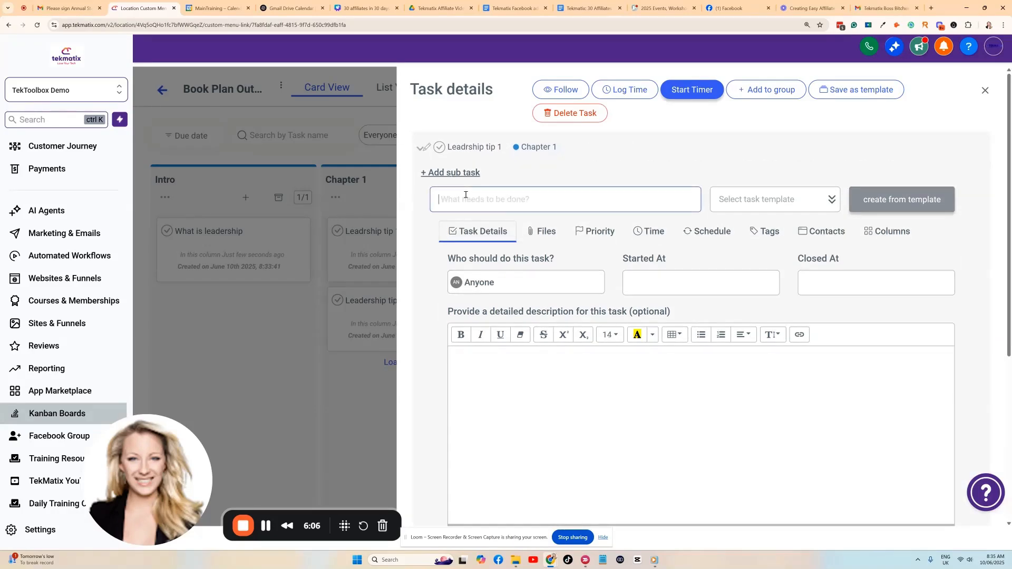
pyautogui.write('research the theory of xyz')
pyautogui.scroll(-4, 560, 296)
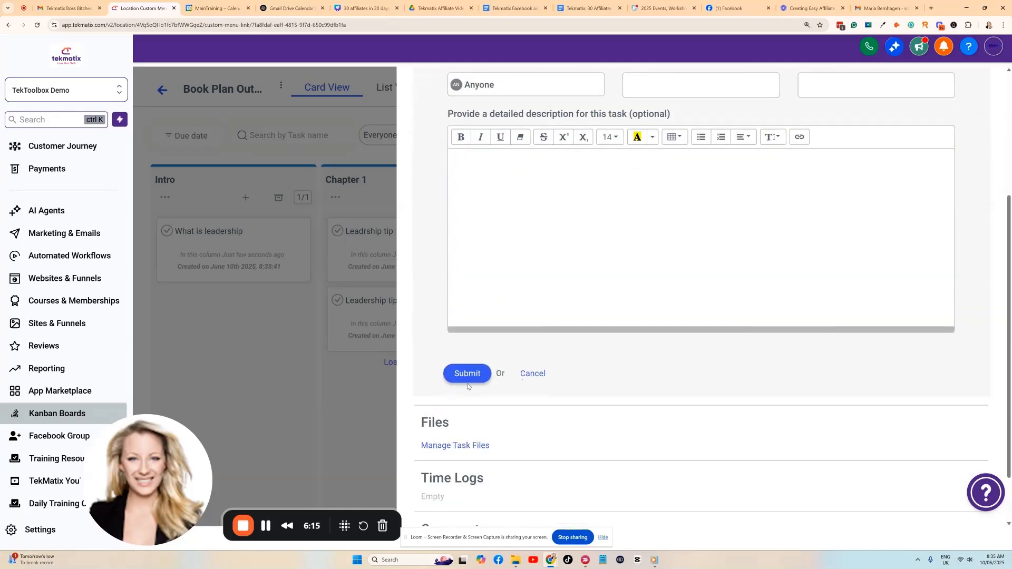
pyautogui.click(466, 378)
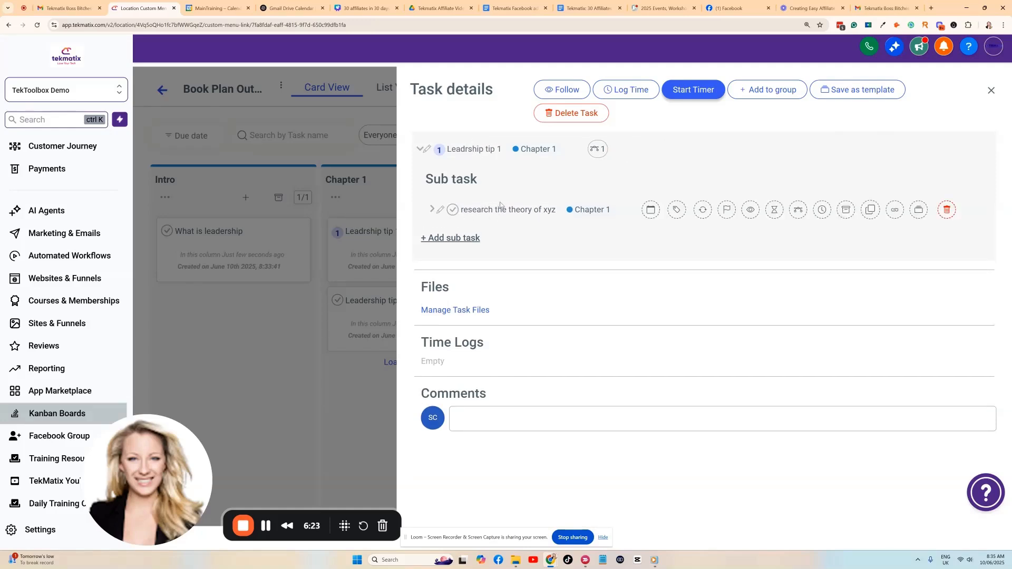
# Add a second sub-task 'resrcah the theoru of y'.
pyautogui.click(448, 234)
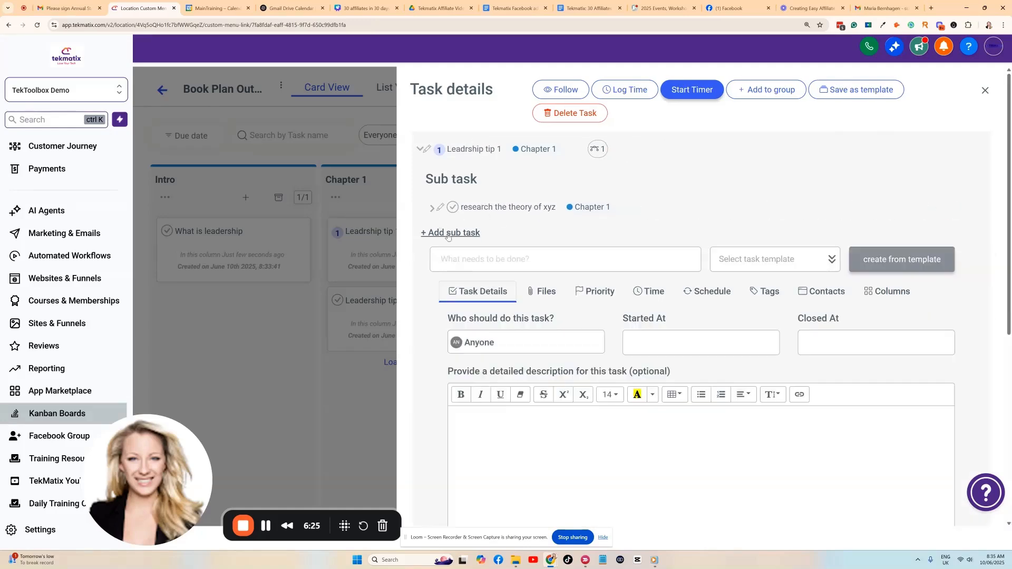
pyautogui.click(475, 258)
pyautogui.write('resr')
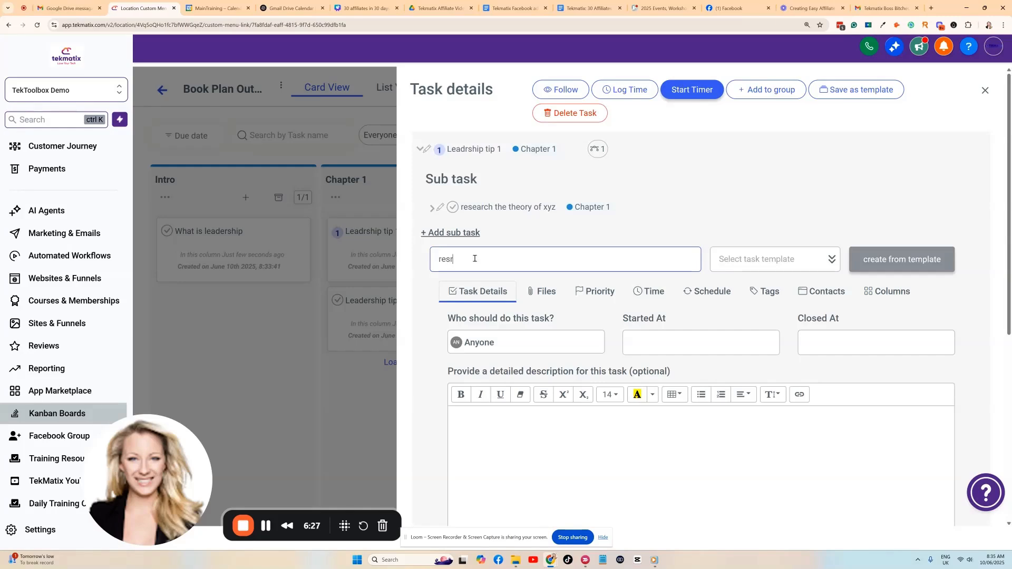
pyautogui.write('cah the theoru of y')
pyautogui.scroll(-5, 516, 353)
pyautogui.click(457, 392)
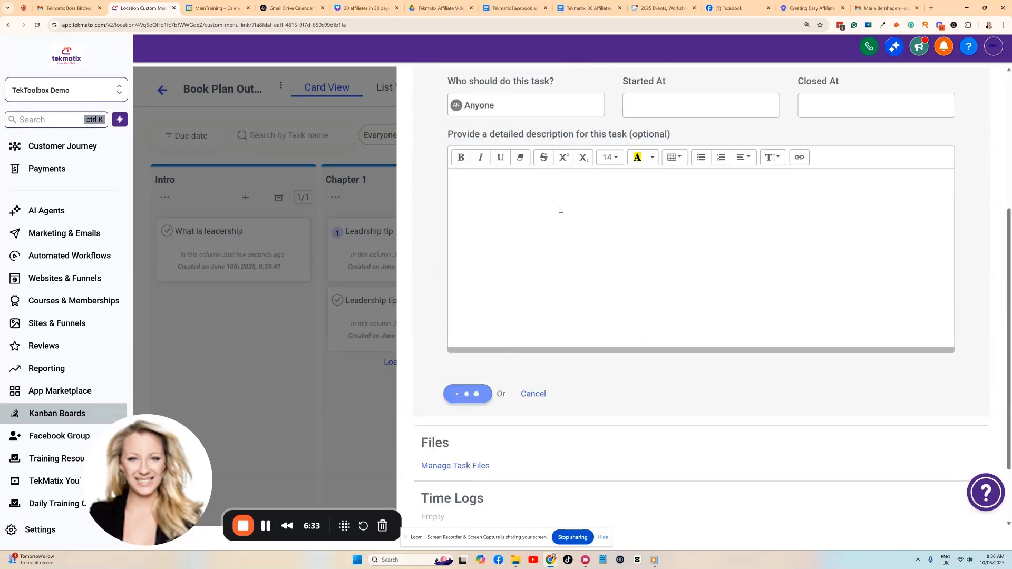
pyautogui.scroll(3, 523, 205)
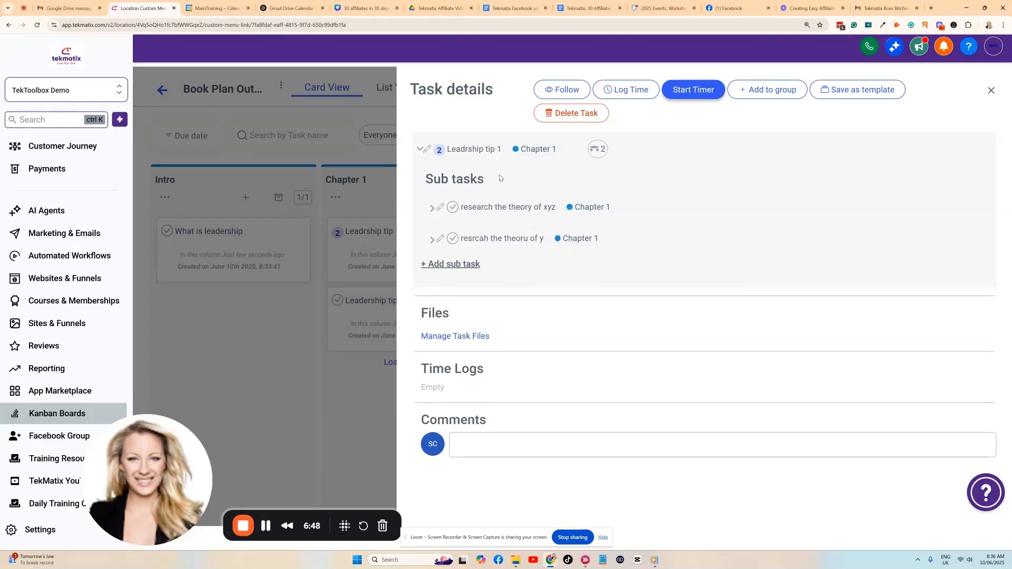
# Save Leadrship tip 1 as a task template and close its Task details panel.
pyautogui.moveTo(665, 240)
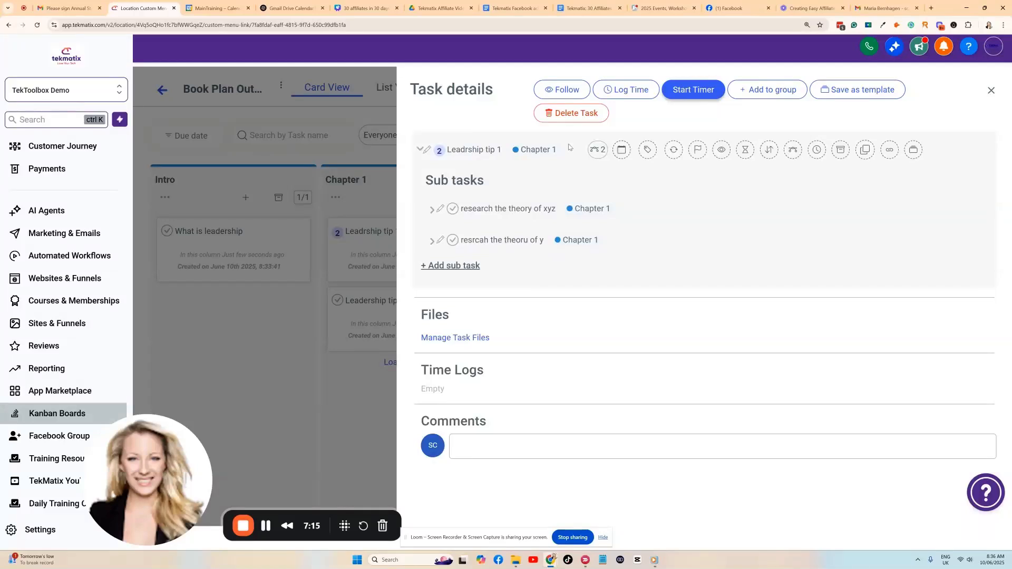
pyautogui.click(912, 152)
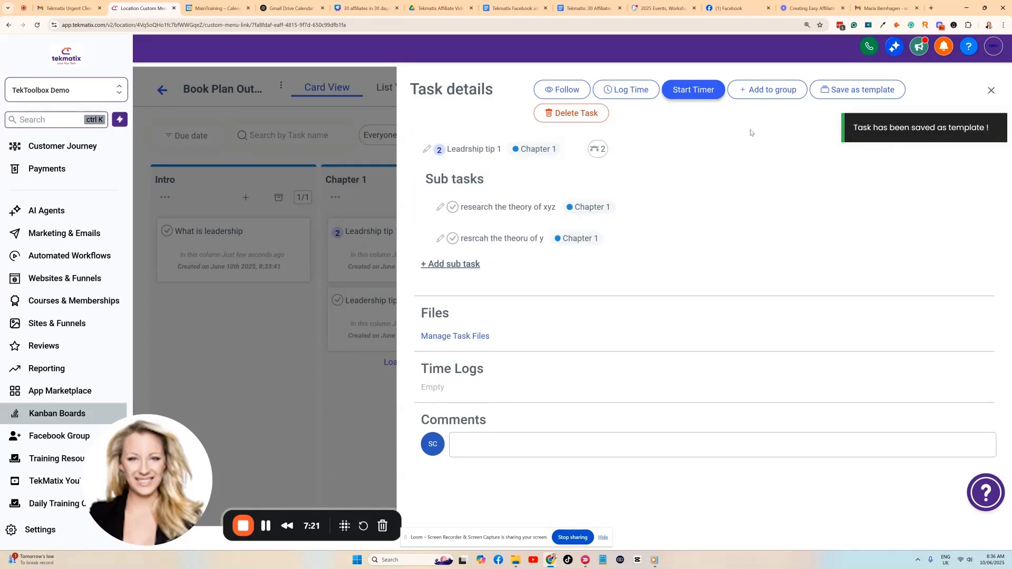
pyautogui.click(990, 91)
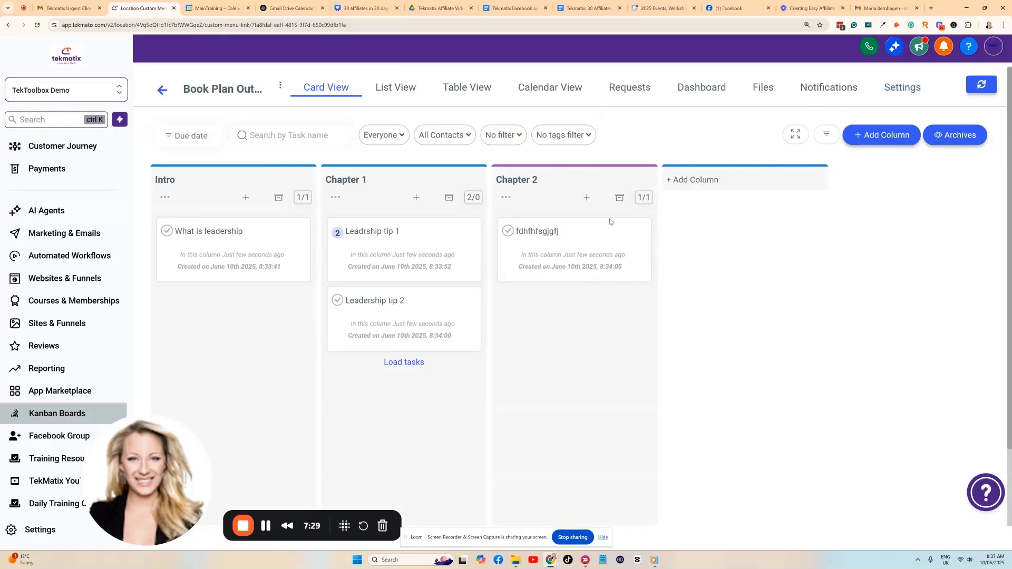
pyautogui.click(416, 197)
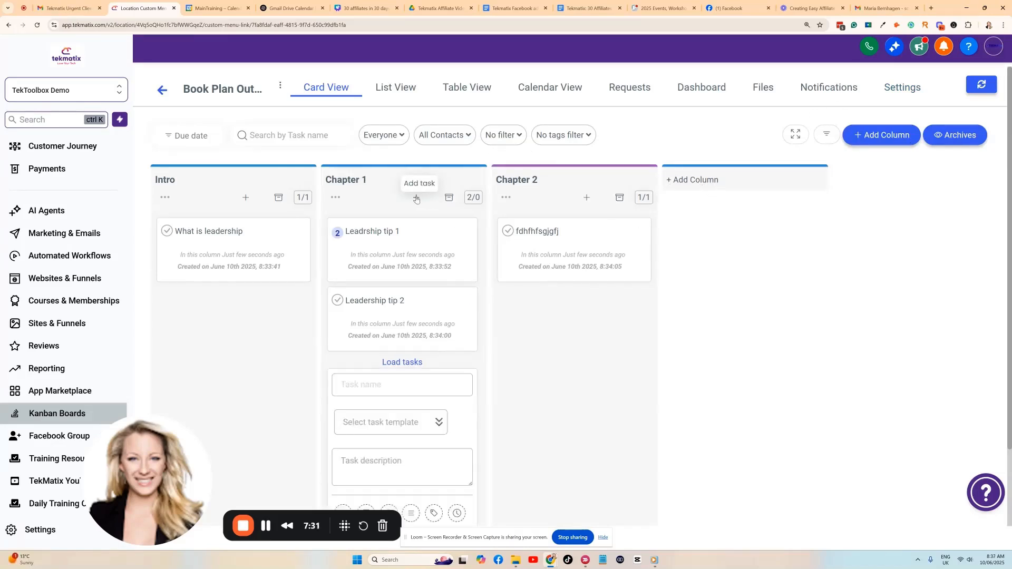
pyautogui.click(397, 315)
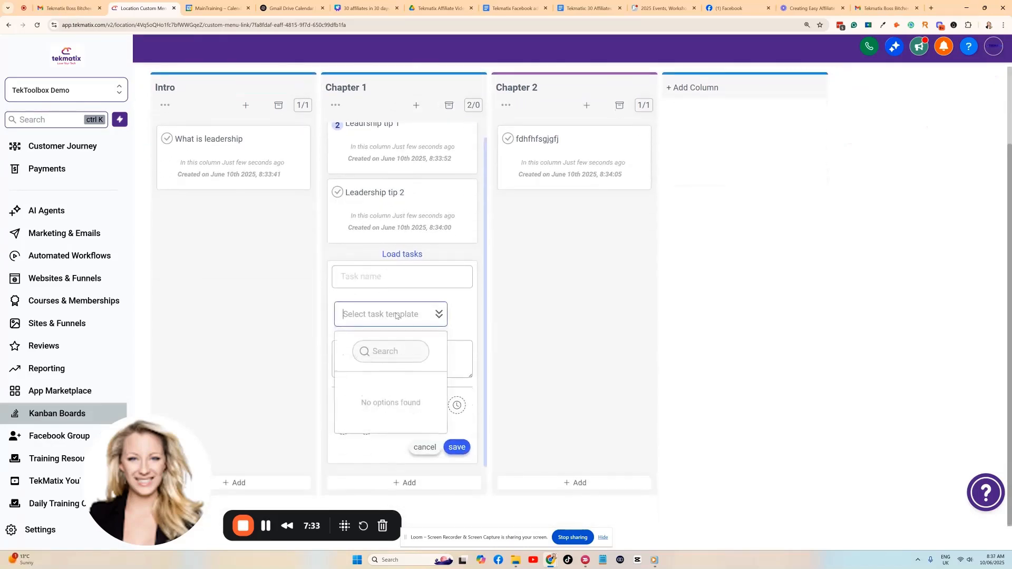
pyautogui.click(463, 309)
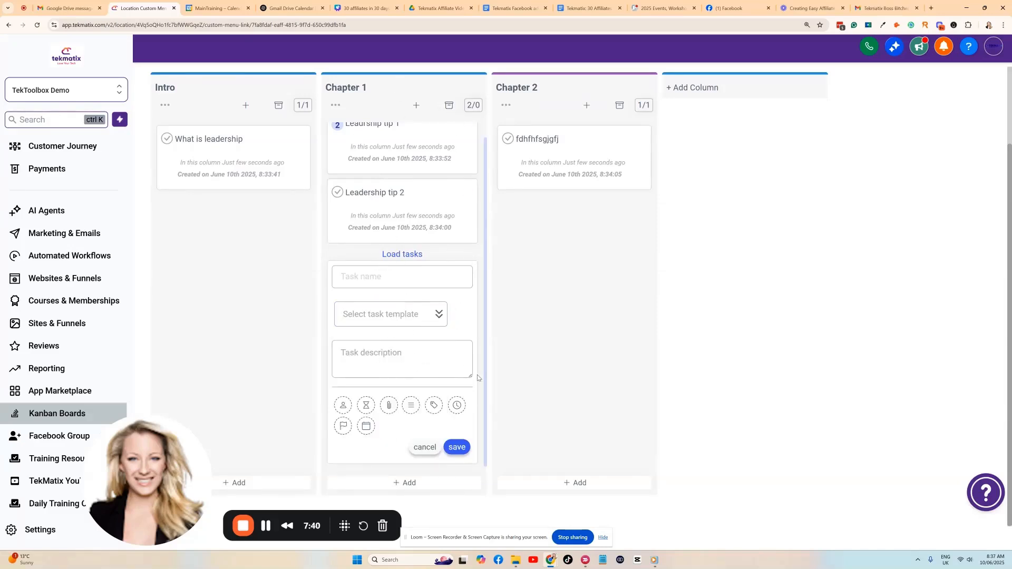
pyautogui.click(419, 445)
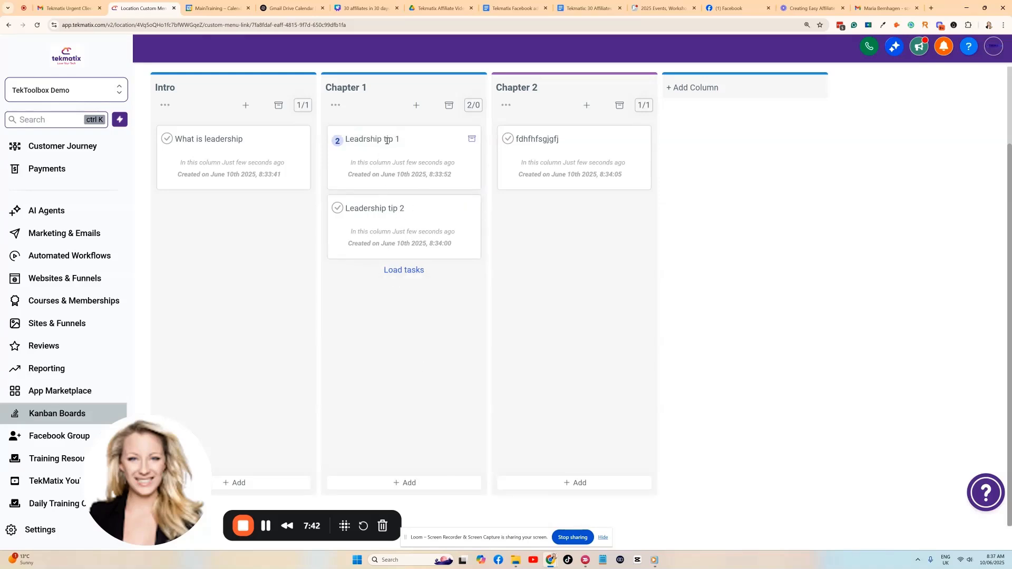
pyautogui.scroll(2, 413, 231)
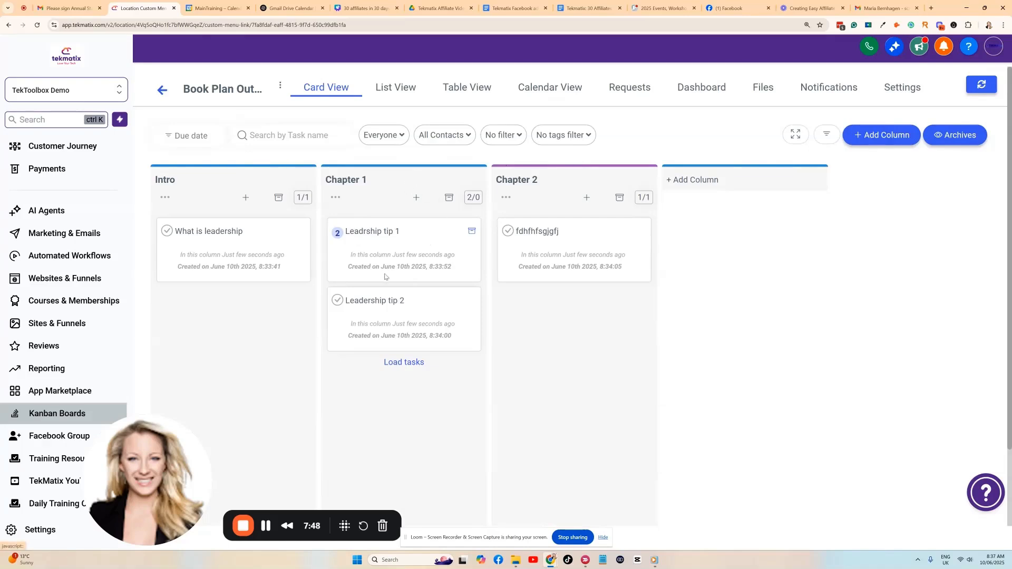
pyautogui.click(378, 312)
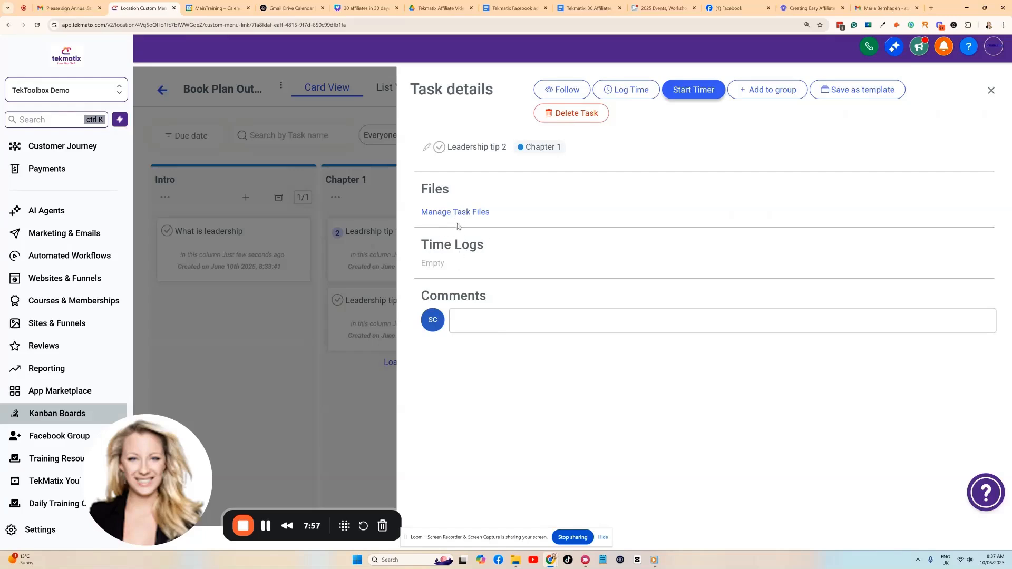
# Open Leadership tip 2 for editing and bring up its Log Time form.
pyautogui.moveTo(437, 141)
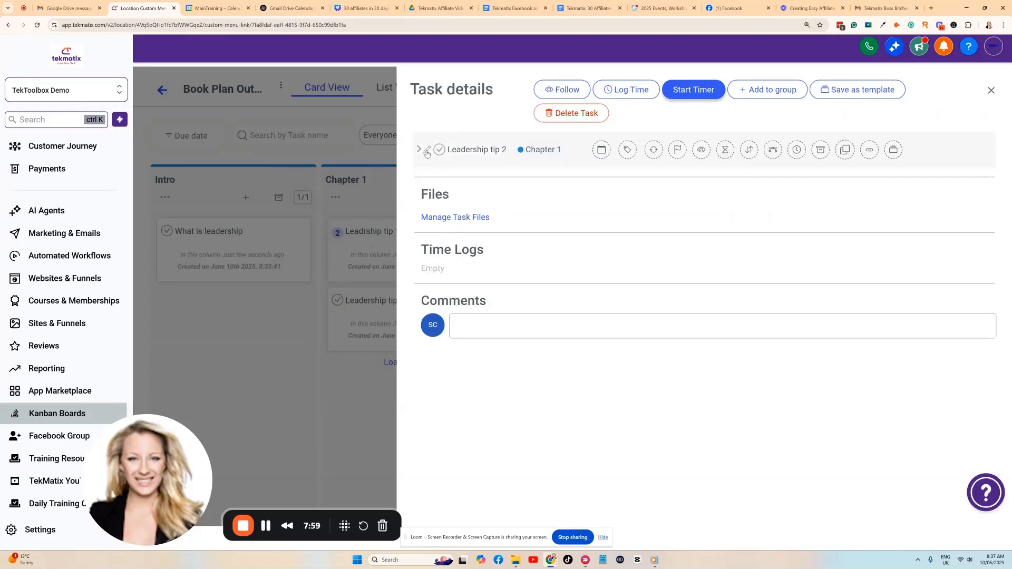
pyautogui.click(540, 149)
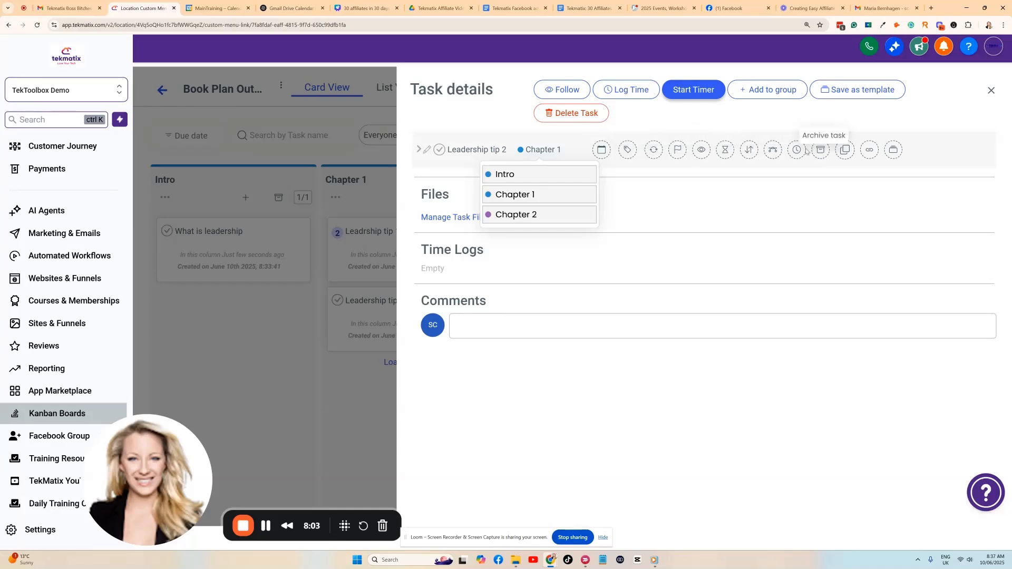
pyautogui.click(427, 150)
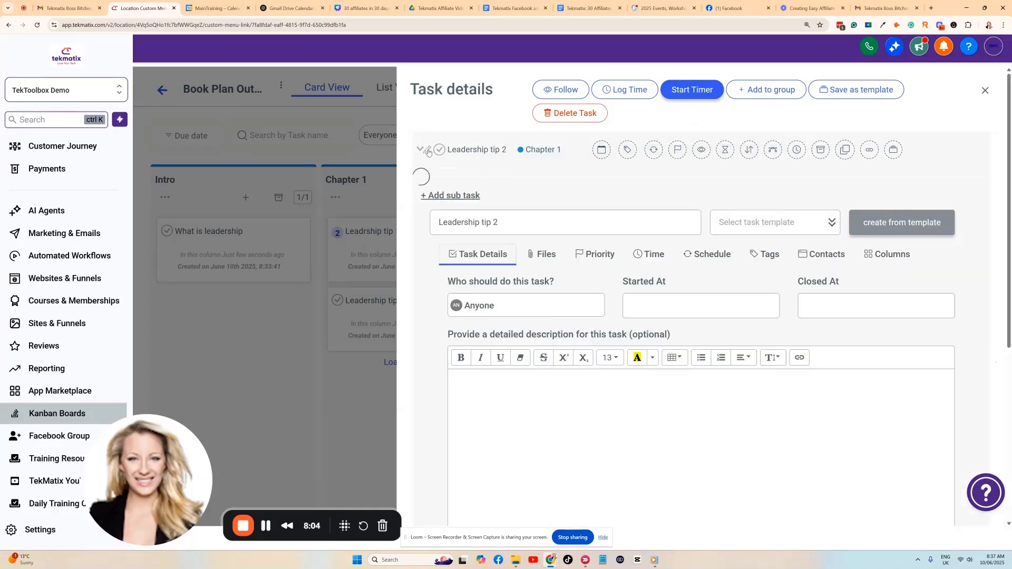
pyautogui.click(630, 92)
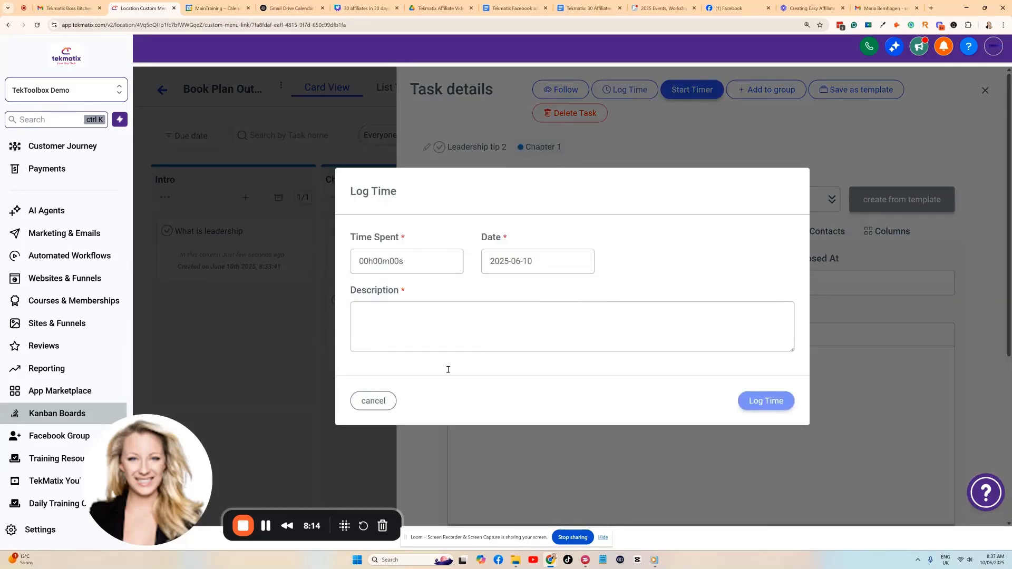
# Cancel the Log Time form and submit Leadership tip 2's edit form unchanged.
pyautogui.click(372, 401)
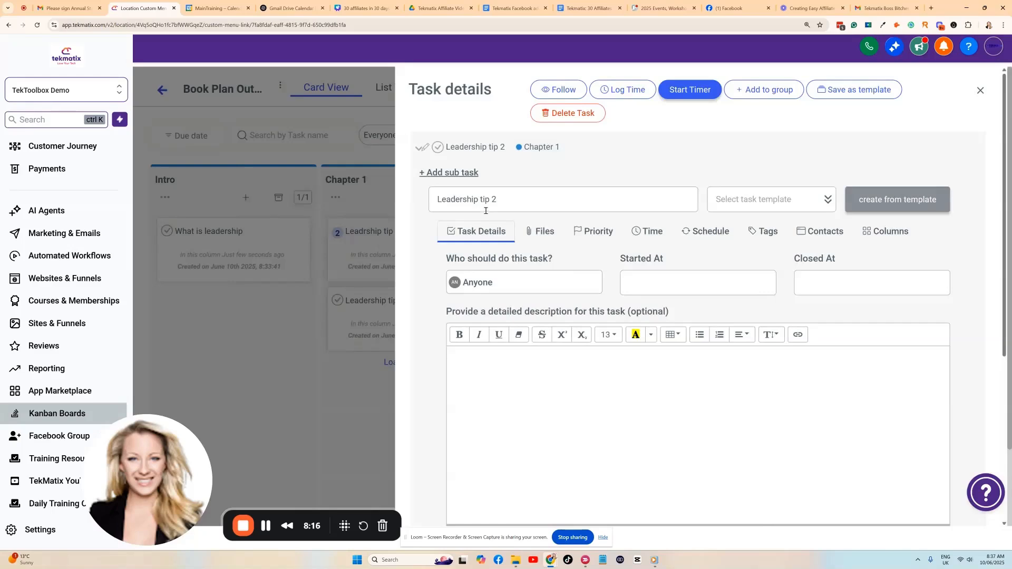
pyautogui.scroll(-3, 499, 171)
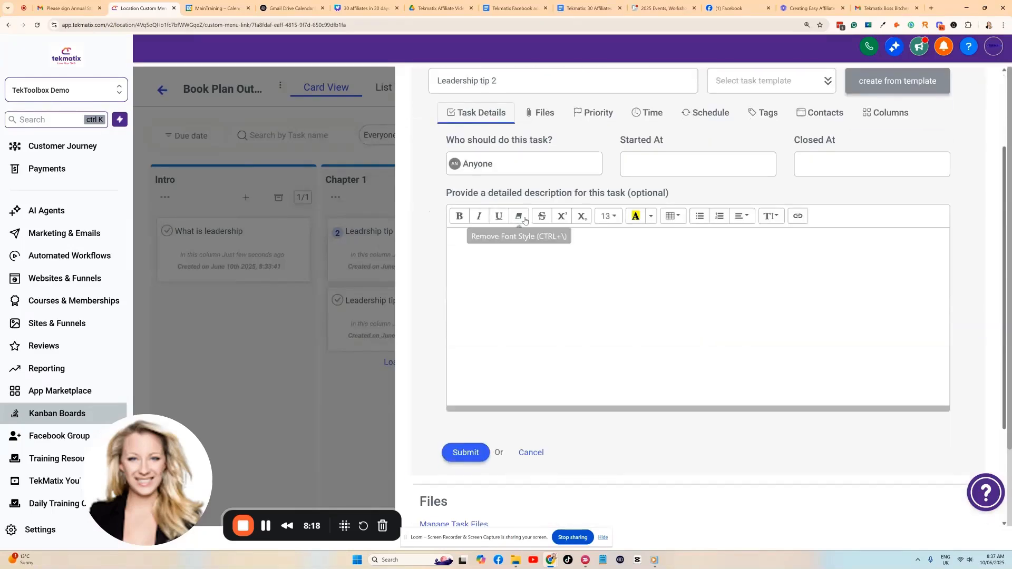
pyautogui.click(475, 456)
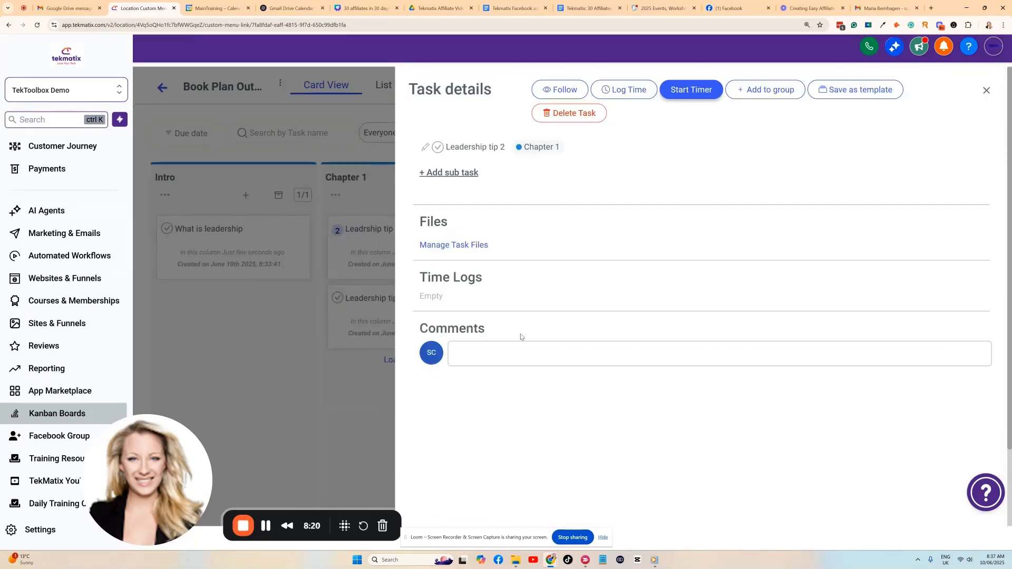
# Highlight the Time Logs heading text in the task details.
pyautogui.moveTo(420, 277); pyautogui.dragTo(507, 284)
pyautogui.click(466, 295)
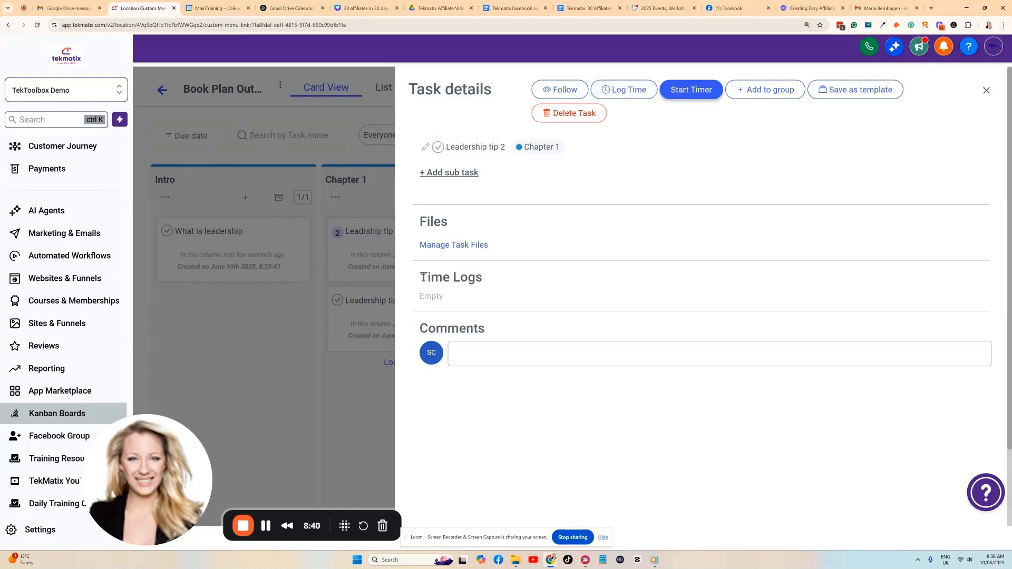
pyautogui.moveTo(423, 278); pyautogui.dragTo(490, 281)
pyautogui.click(495, 289)
pyautogui.click(467, 353)
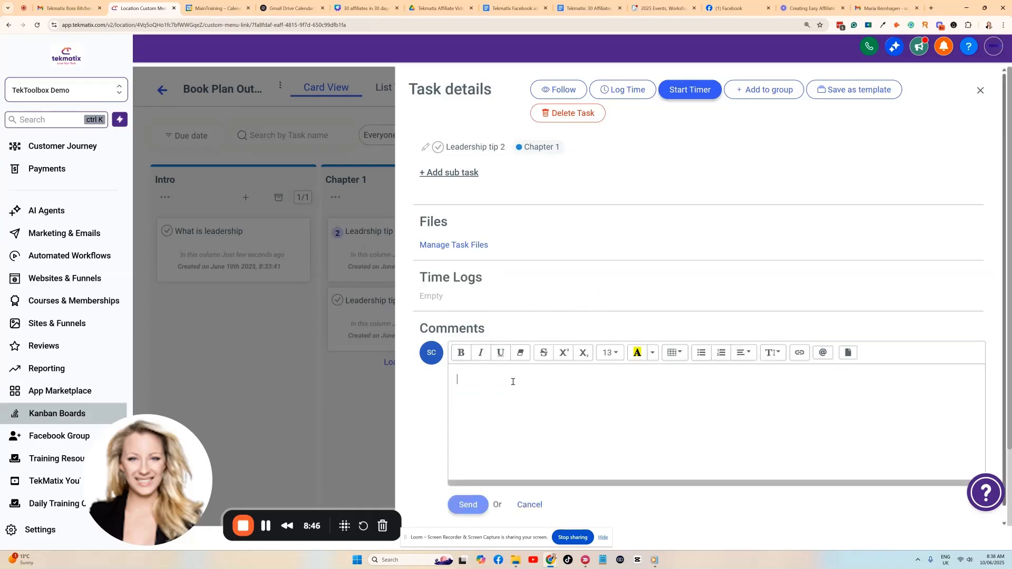
pyautogui.write('@')
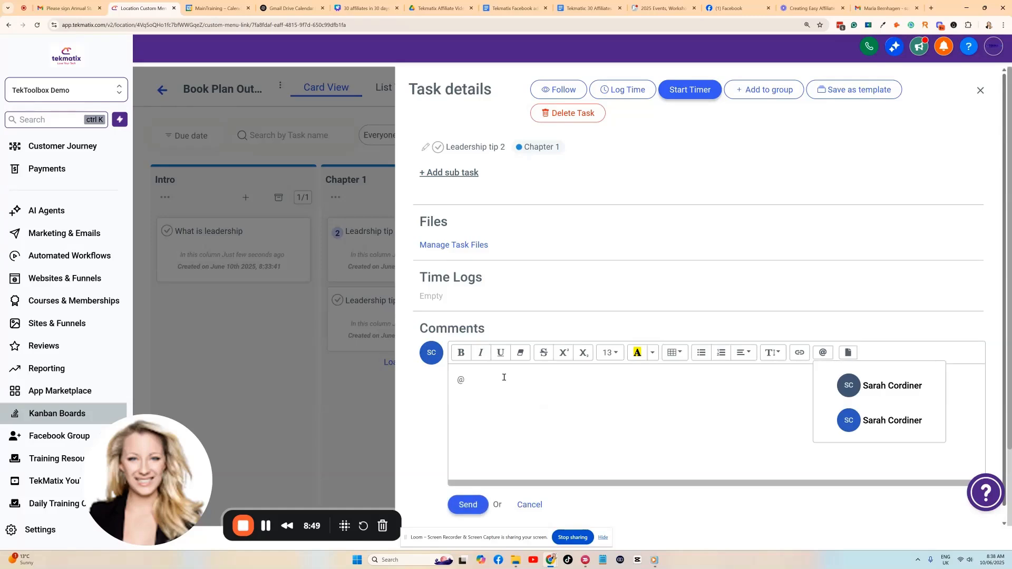
pyautogui.press('Down')
pyautogui.press('Down')
pyautogui.press('Return')
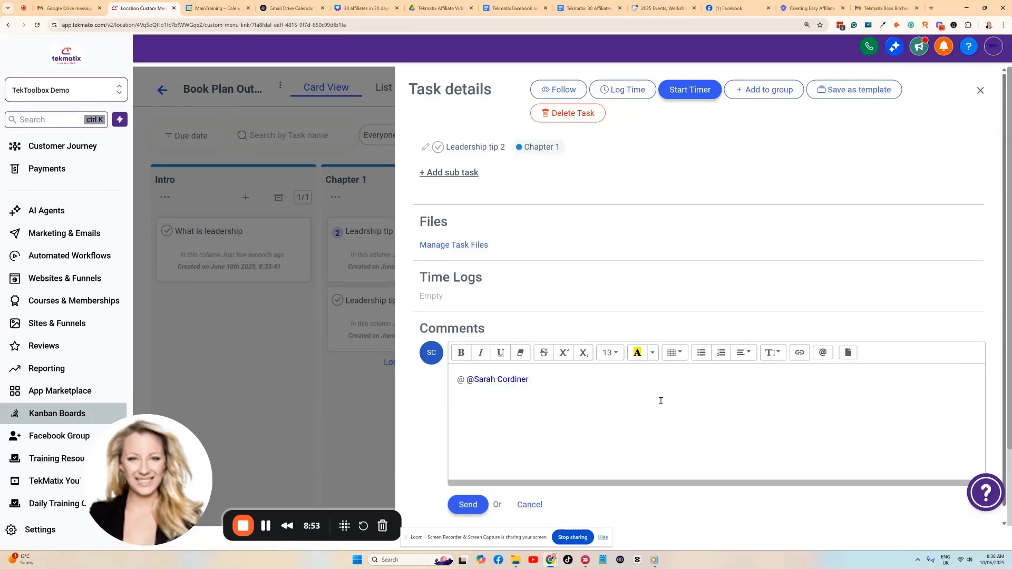
pyautogui.write('dbcgvdkbcgvkdcabgvkbgffdk')
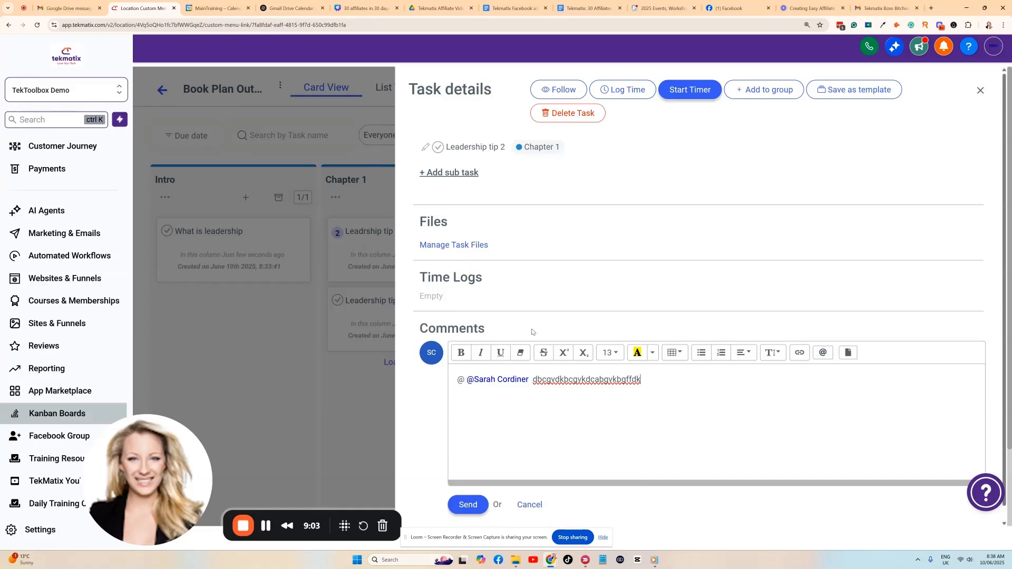
pyautogui.click(484, 505)
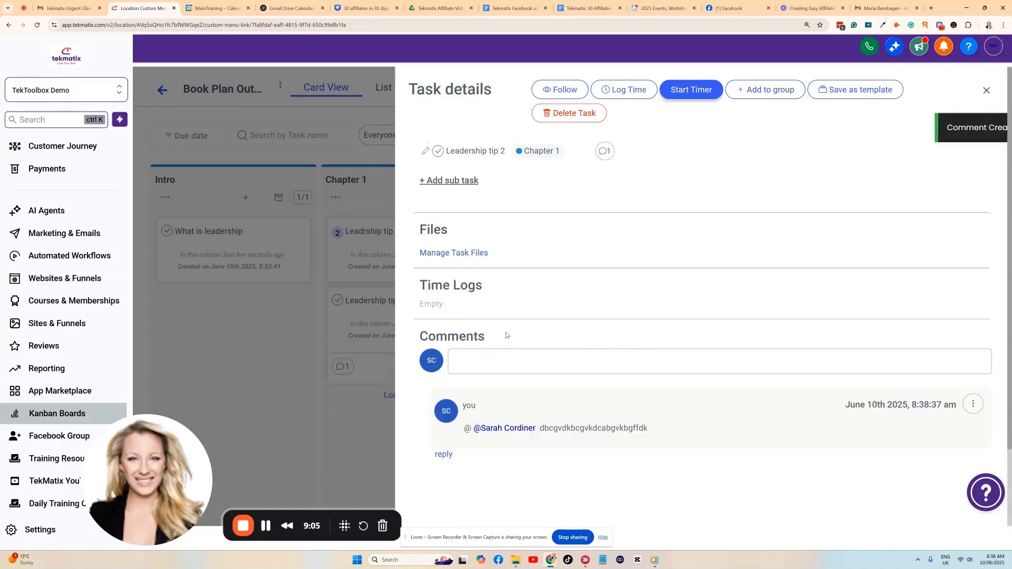
# Save a four-line description ('ghnb nfdmy, b' through 'dbgksjgbvks') for Leadership tip 2, then close its details.
pyautogui.click(426, 152)
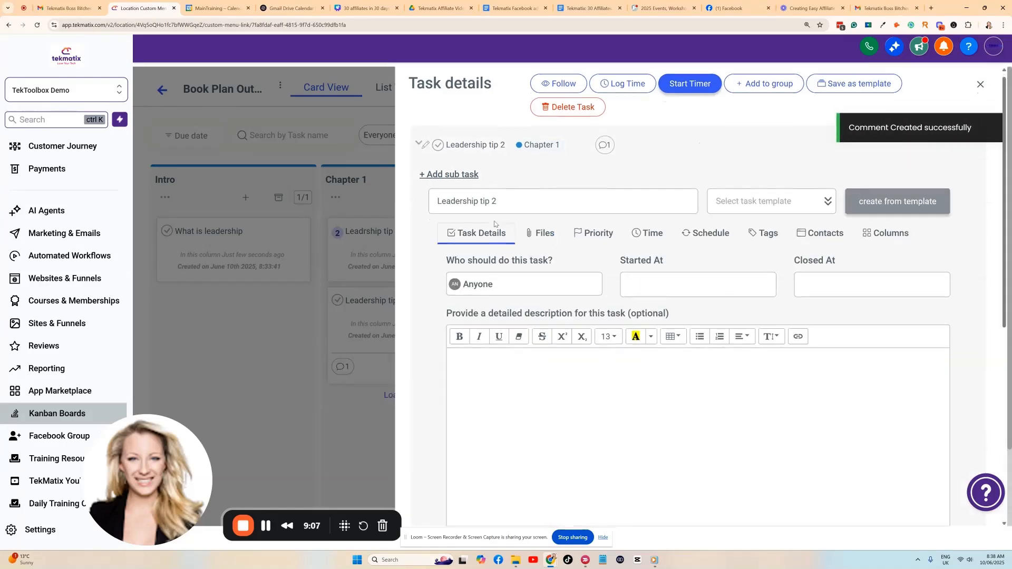
pyautogui.scroll(-2, 486, 254)
pyautogui.click(500, 269)
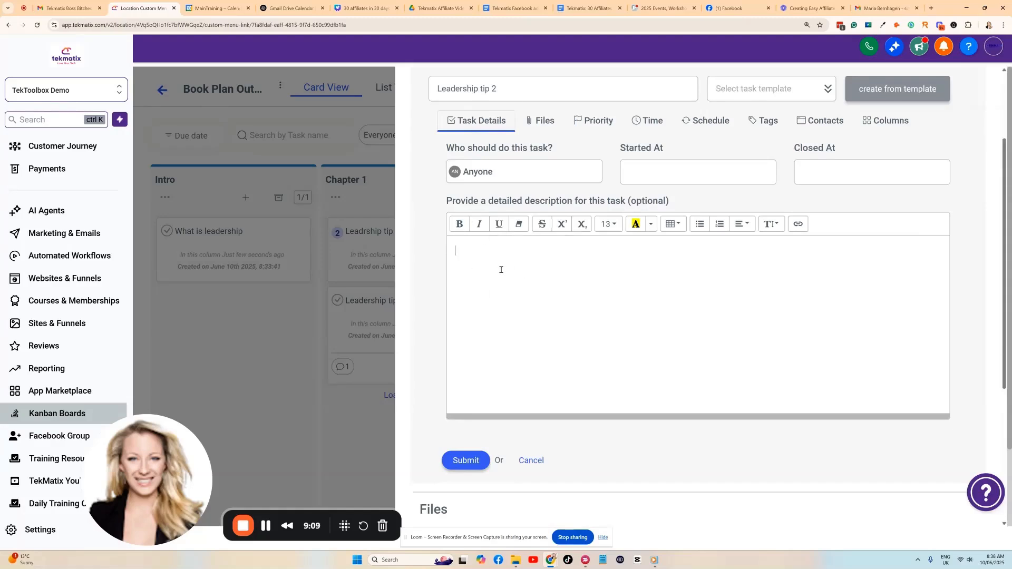
pyautogui.write('ghnb nfdmy, b')
pyautogui.press('Return')
pyautogui.write('mv,cbvn ,d')
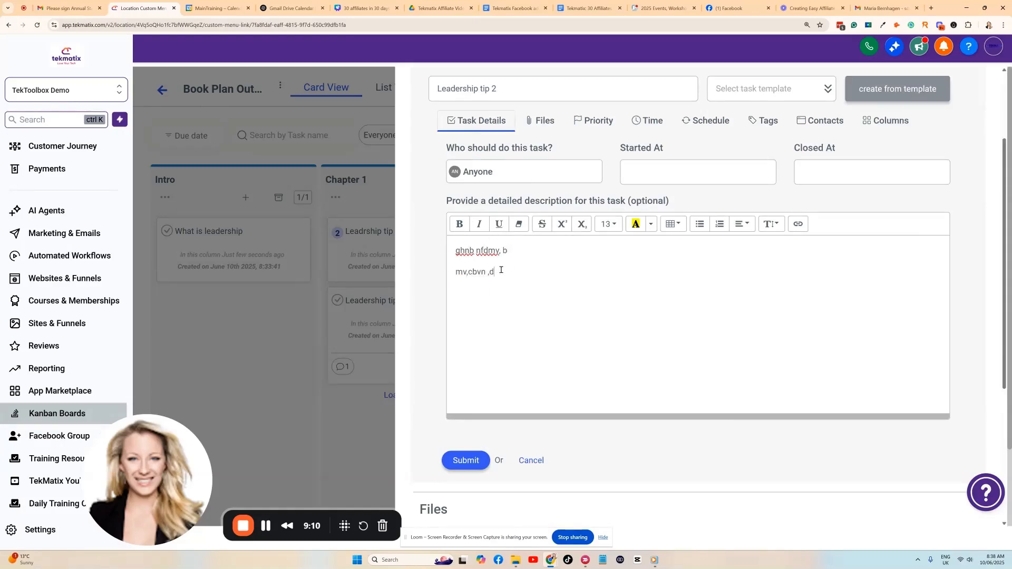
pyautogui.press('Return')
pyautogui.write('sdjgvbskgbjeks')
pyautogui.press('Return')
pyautogui.write('dbgksjgbvks')
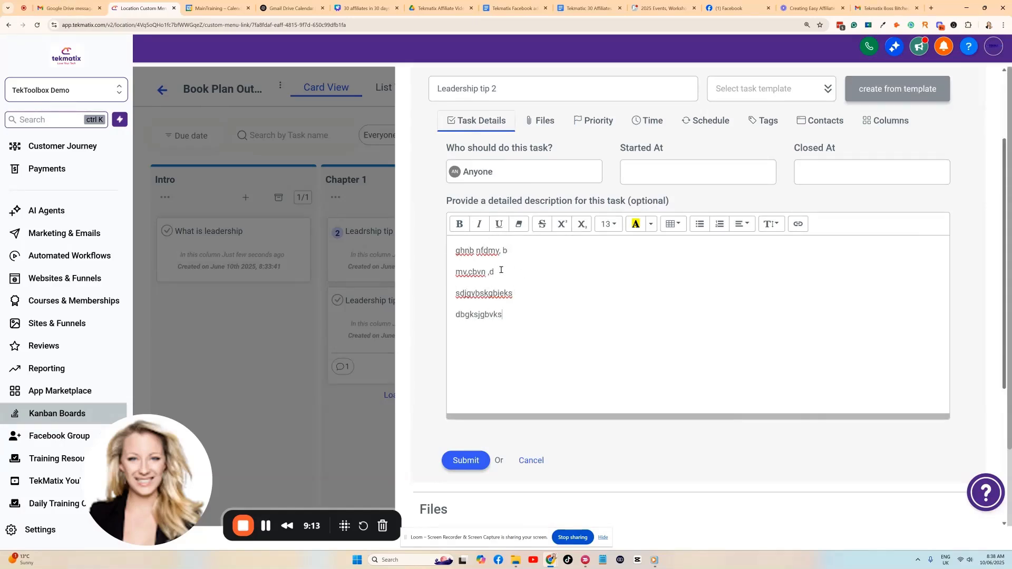
pyautogui.press('Return')
pyautogui.press('Return')
pyautogui.click(469, 461)
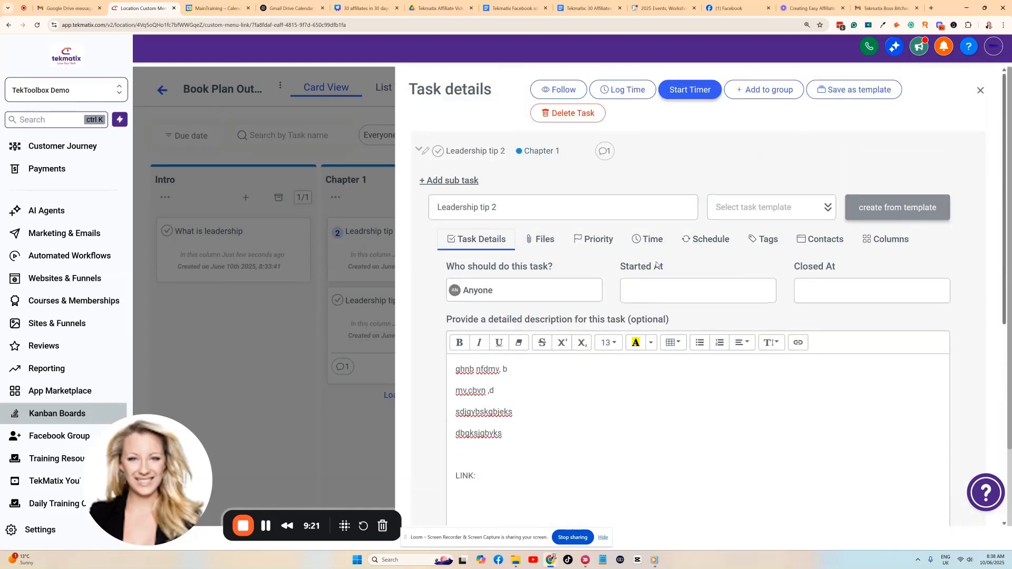
pyautogui.click(985, 92)
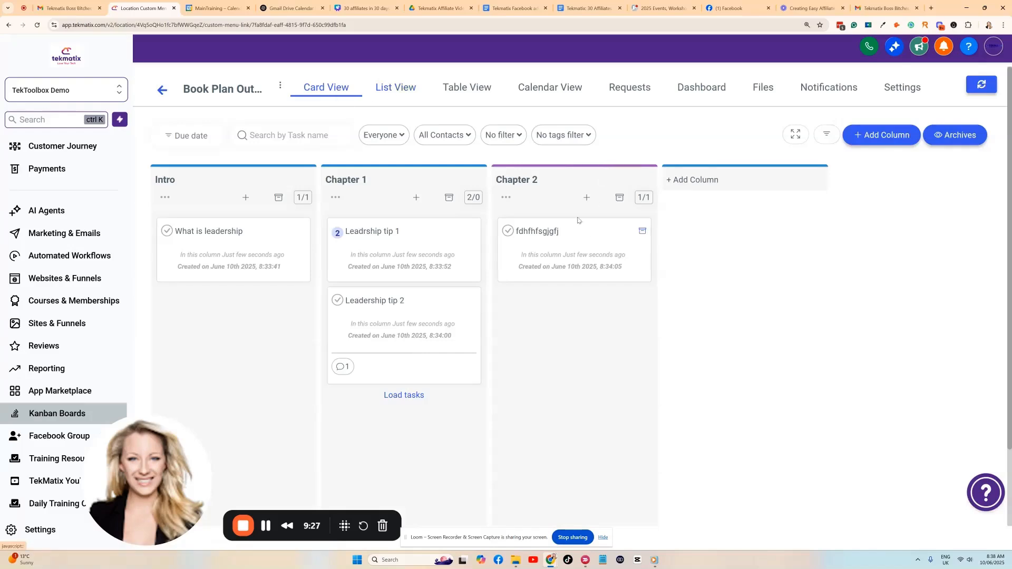
# Look through the board's List, Table and Calendar views, leaving the Everyone filter unchanged.
pyautogui.click(394, 88)
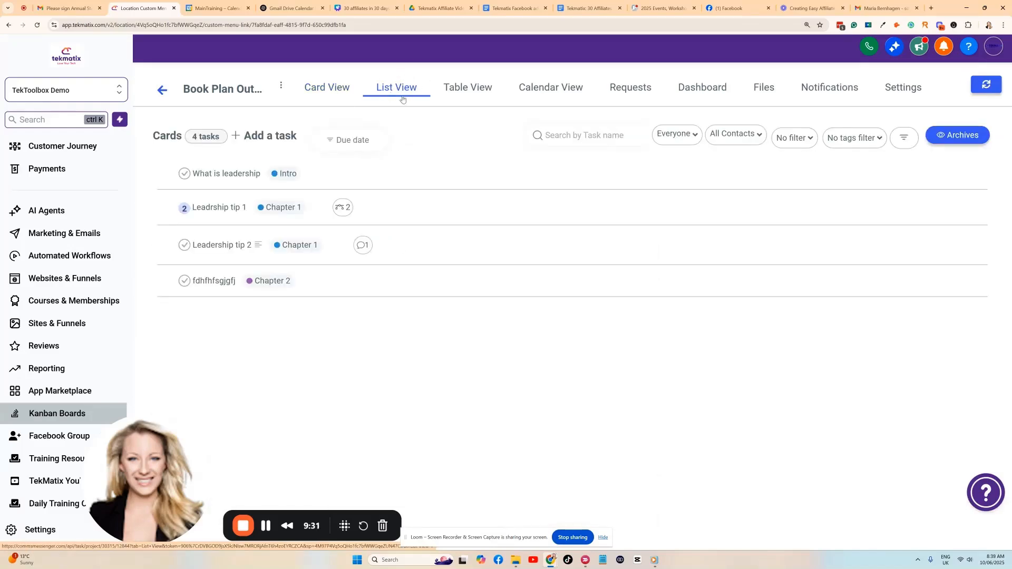
pyautogui.click(686, 139)
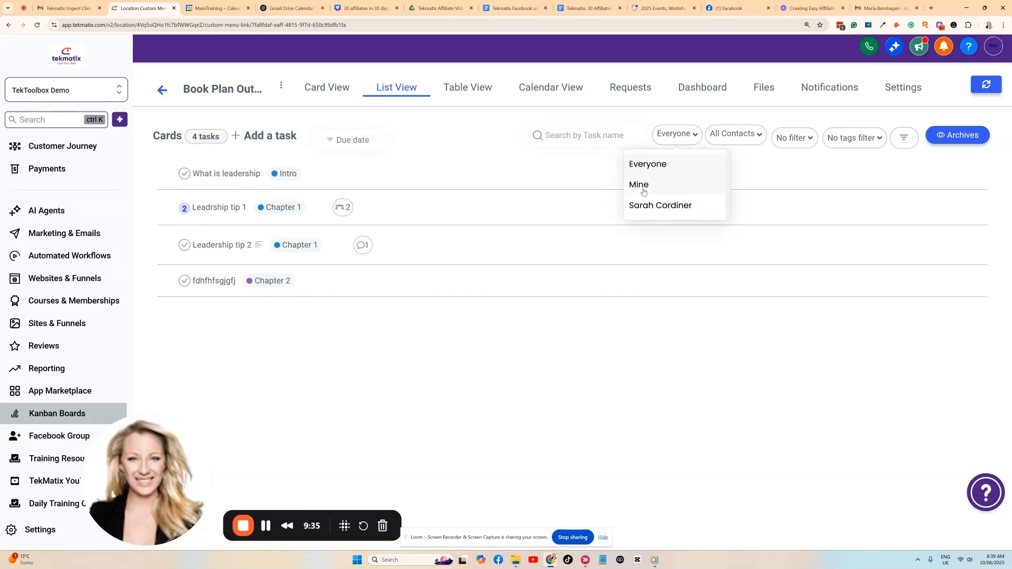
pyautogui.click(639, 123)
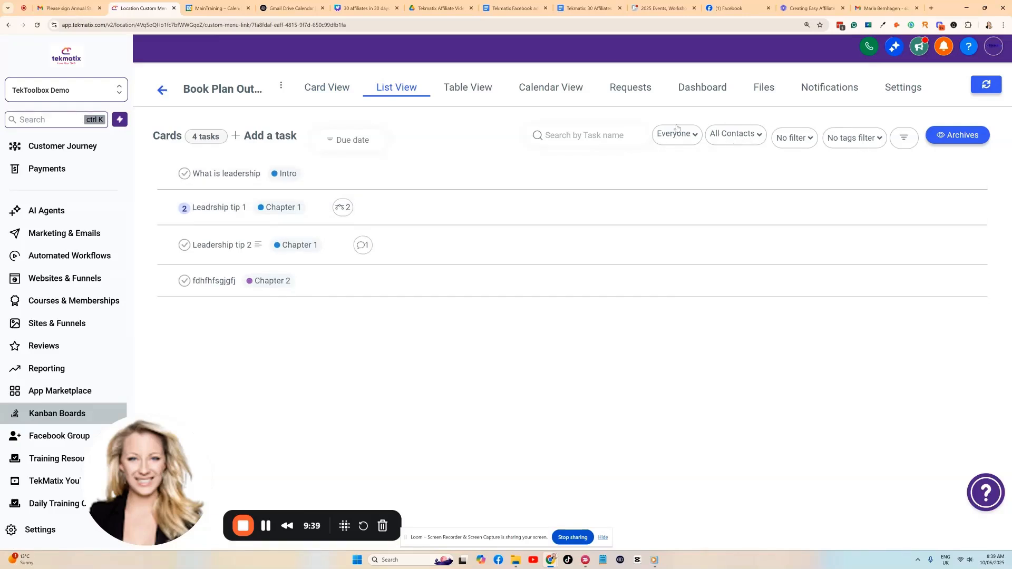
pyautogui.click(486, 93)
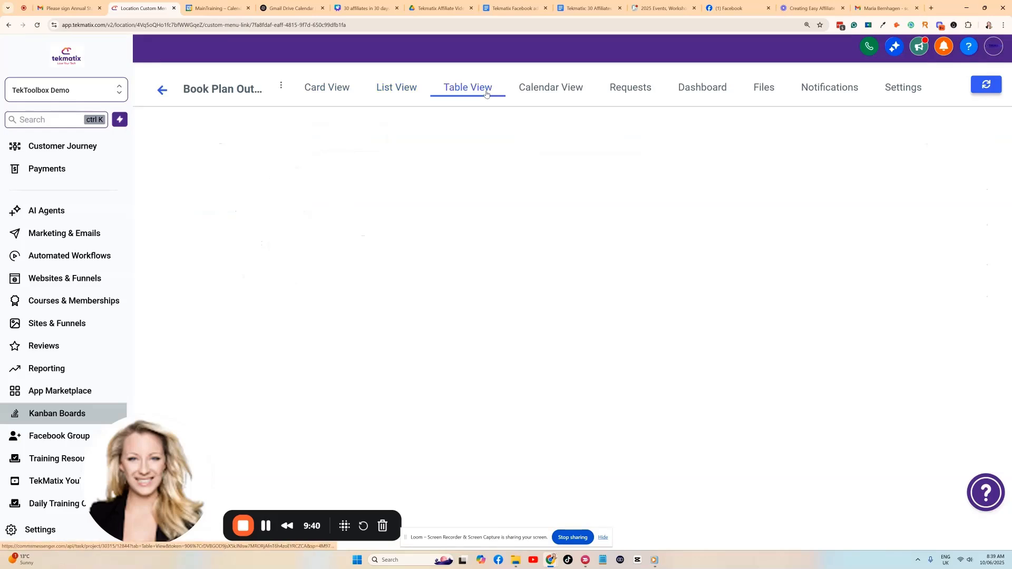
pyautogui.click(558, 89)
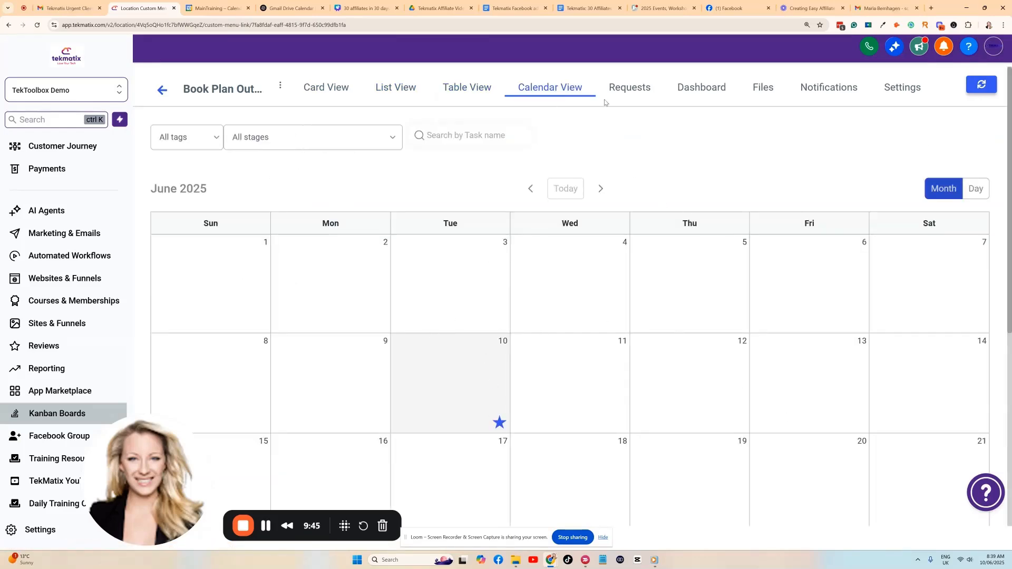
# Open the project Dashboard and check the User Time panel's user choices.
pyautogui.click(710, 89)
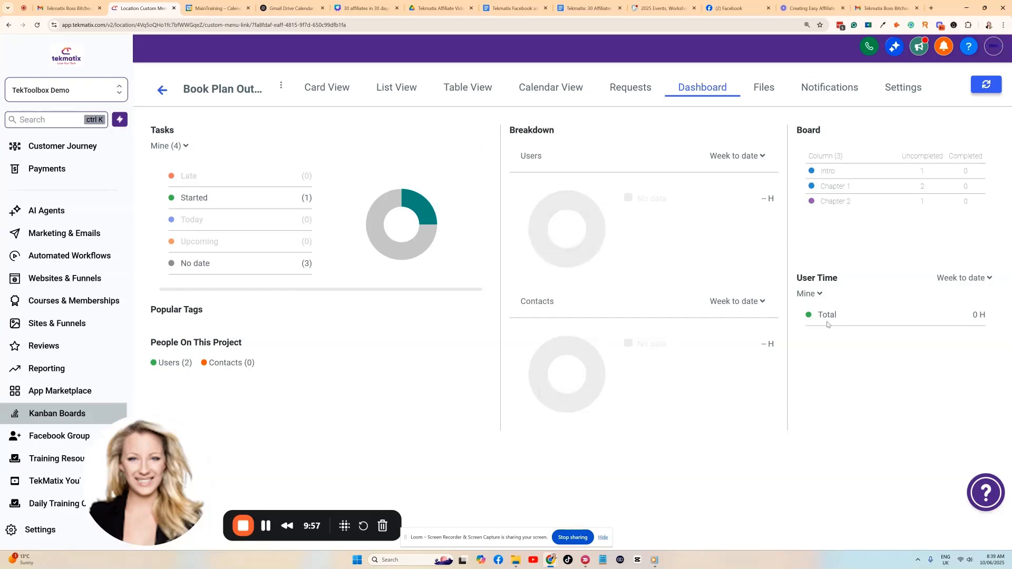
pyautogui.click(799, 293)
pyautogui.moveTo(815, 279); pyautogui.dragTo(891, 290)
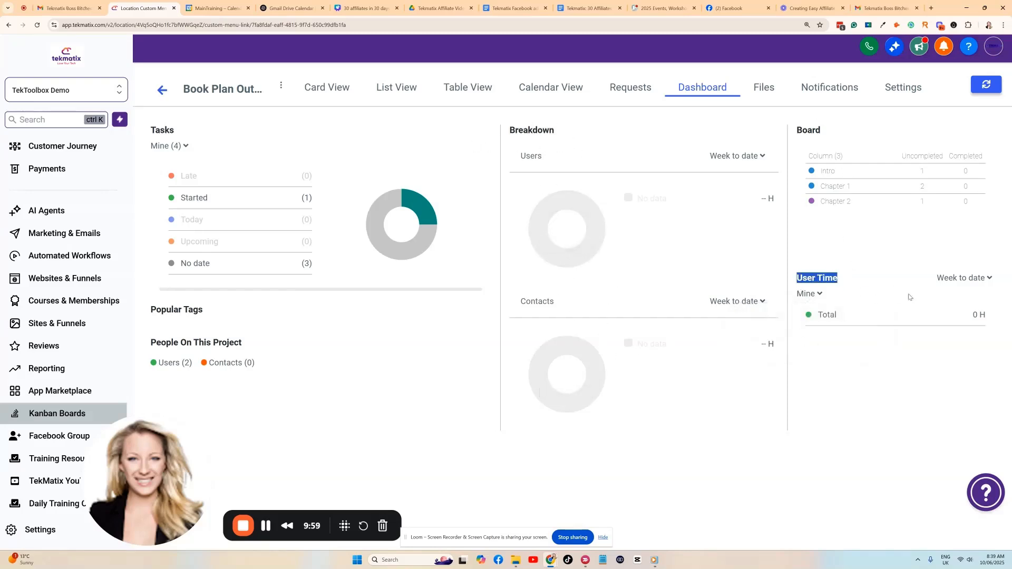
# Look through the project's Files, Notifications and Settings pages.
pyautogui.click(767, 92)
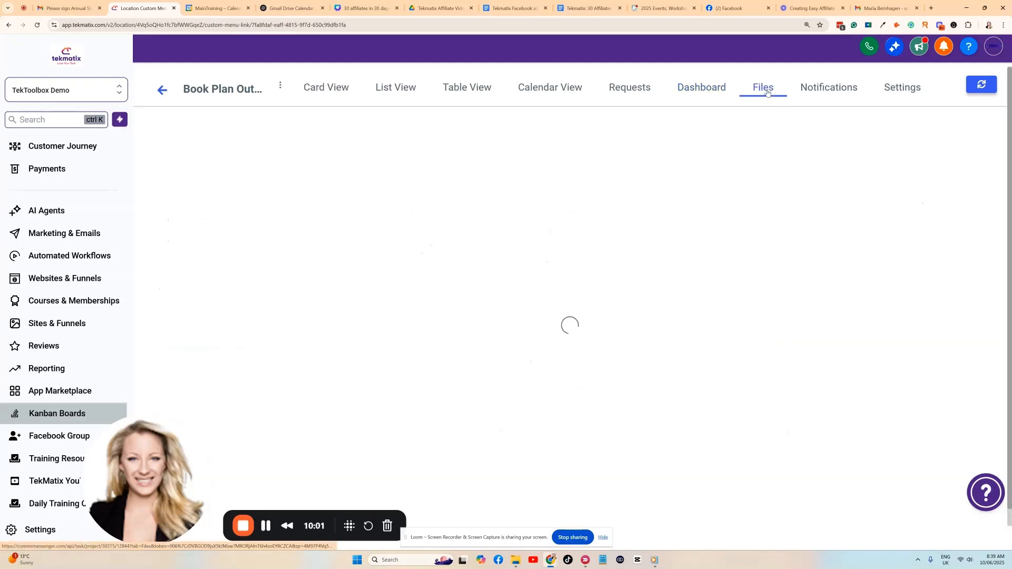
pyautogui.click(823, 96)
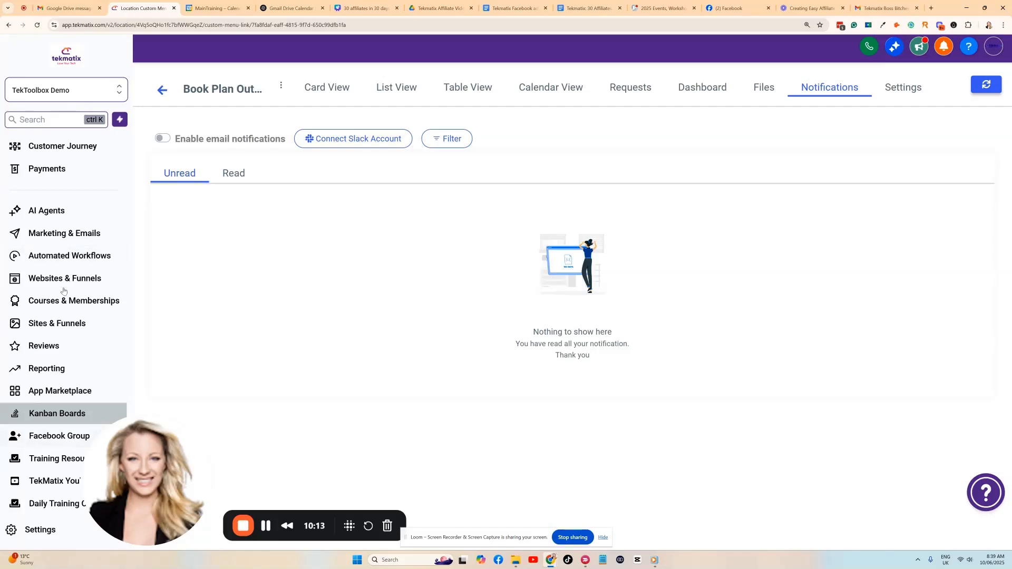
pyautogui.click(899, 99)
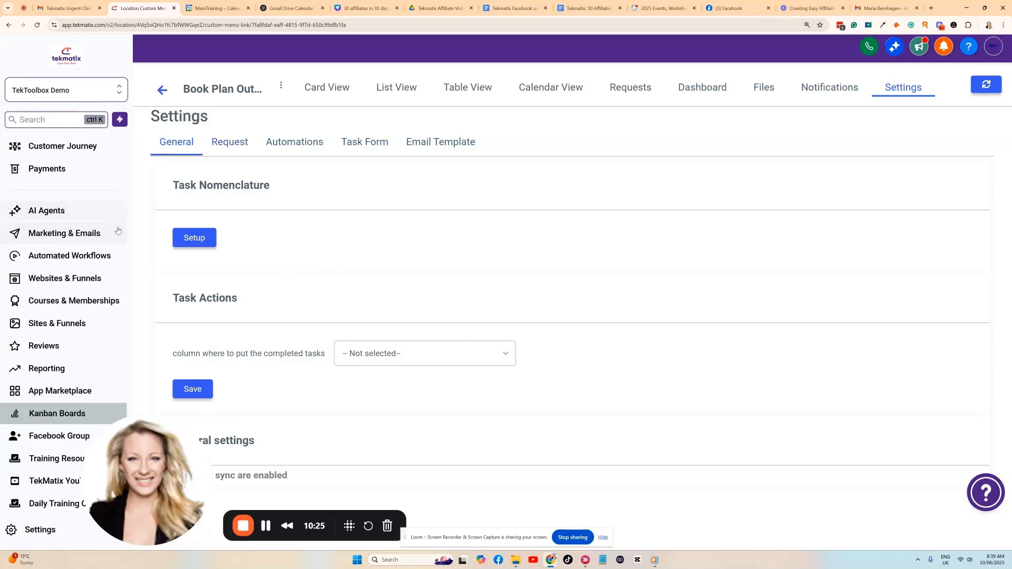
pyautogui.scroll(3, 53, 222)
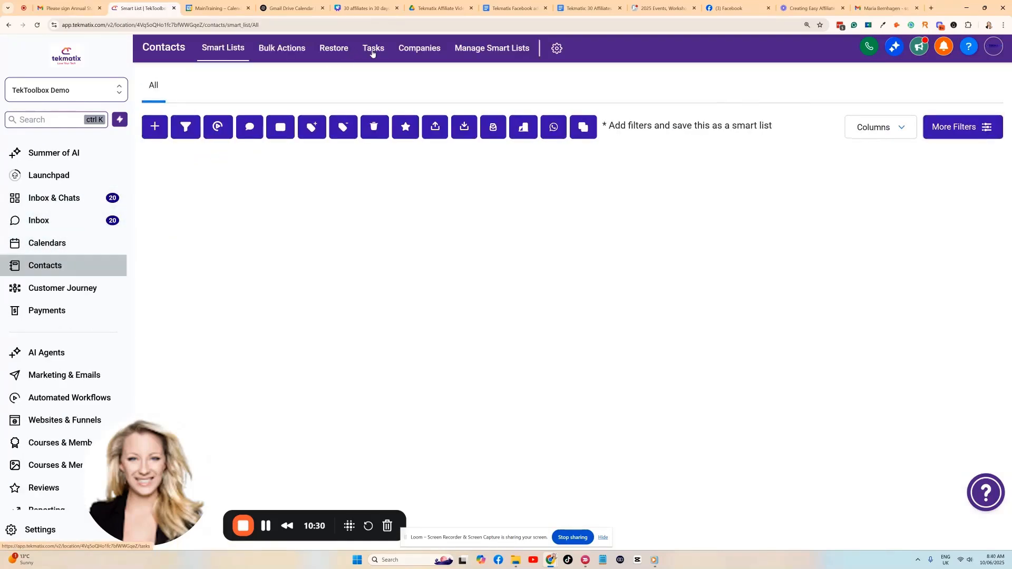
# Open the Contacts Tasks page and scroll through its 11 pending tasks.
pyautogui.click(375, 51)
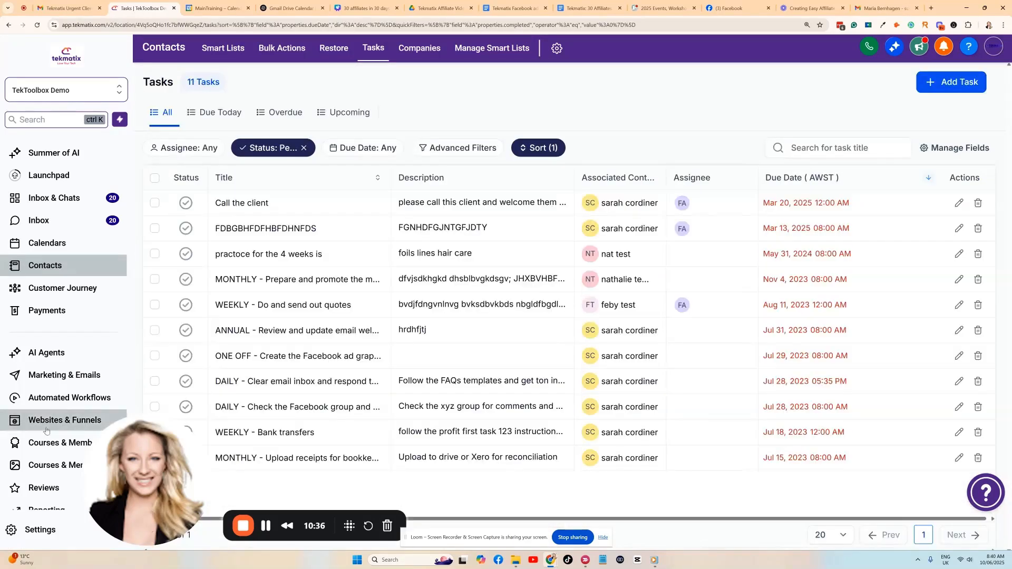
pyautogui.scroll(-4, 47, 381)
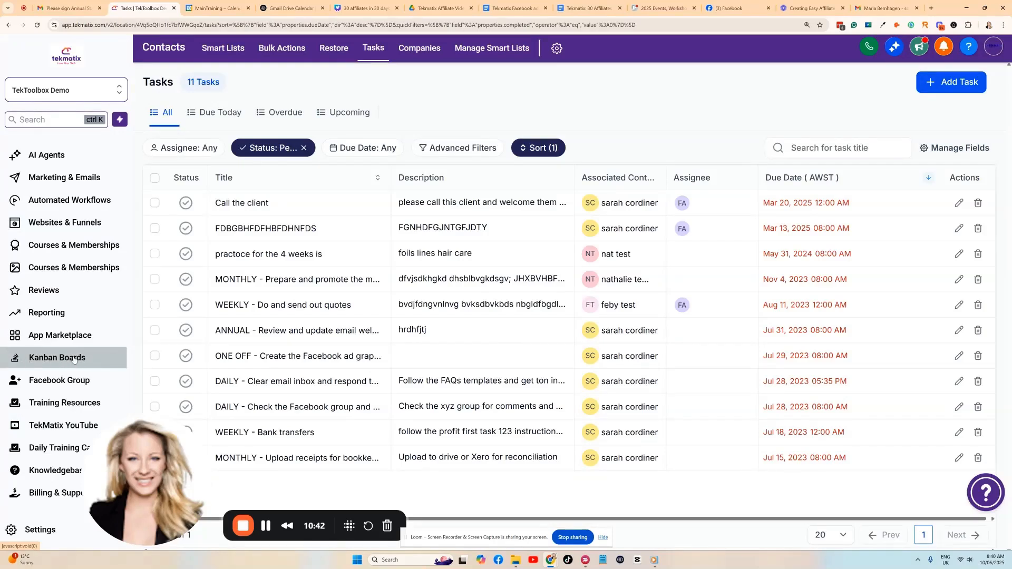
pyautogui.scroll(1, 73, 359)
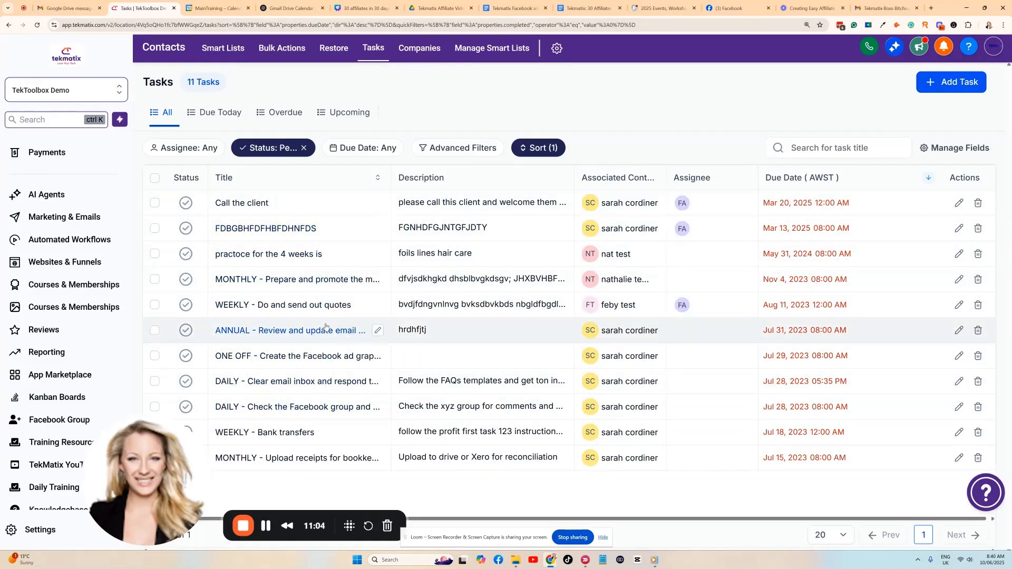
pyautogui.scroll(-2, 84, 392)
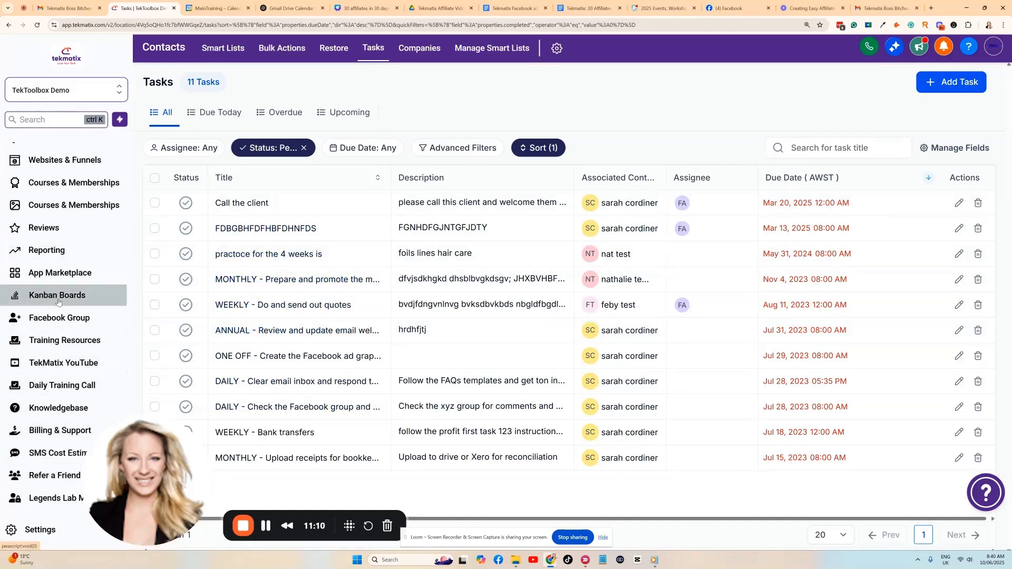
pyautogui.scroll(2, 58, 301)
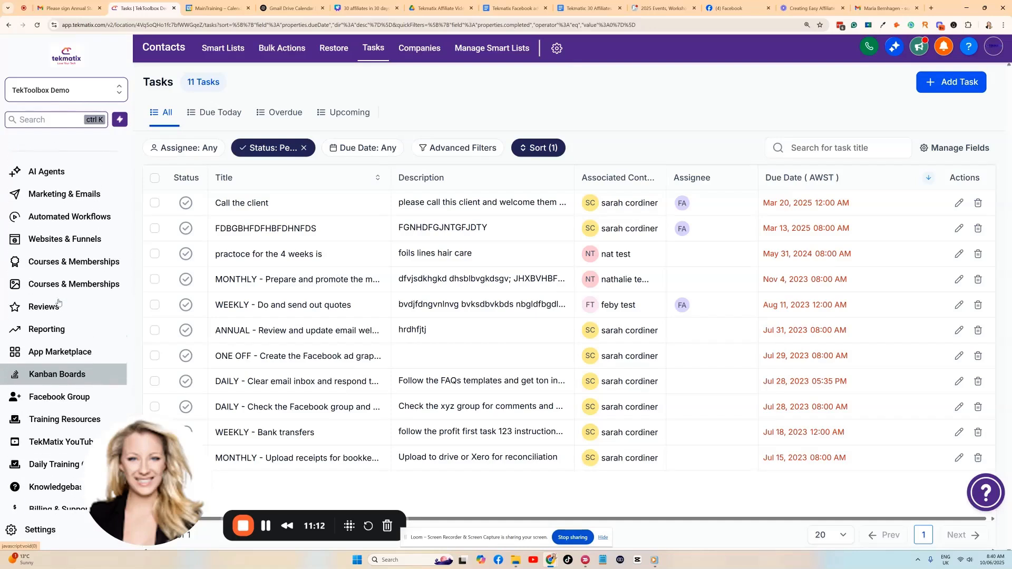